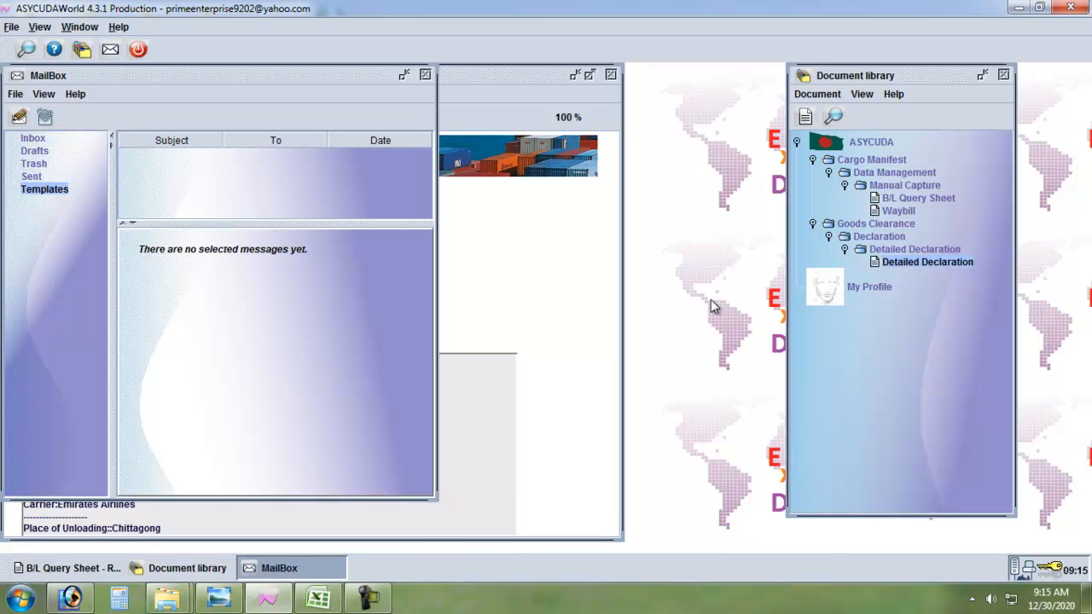
- Switch to the 6395.xlsx workbook in Excel and compare the gross and net weights of the tea, Tang and chocolate rows
click(319, 599)
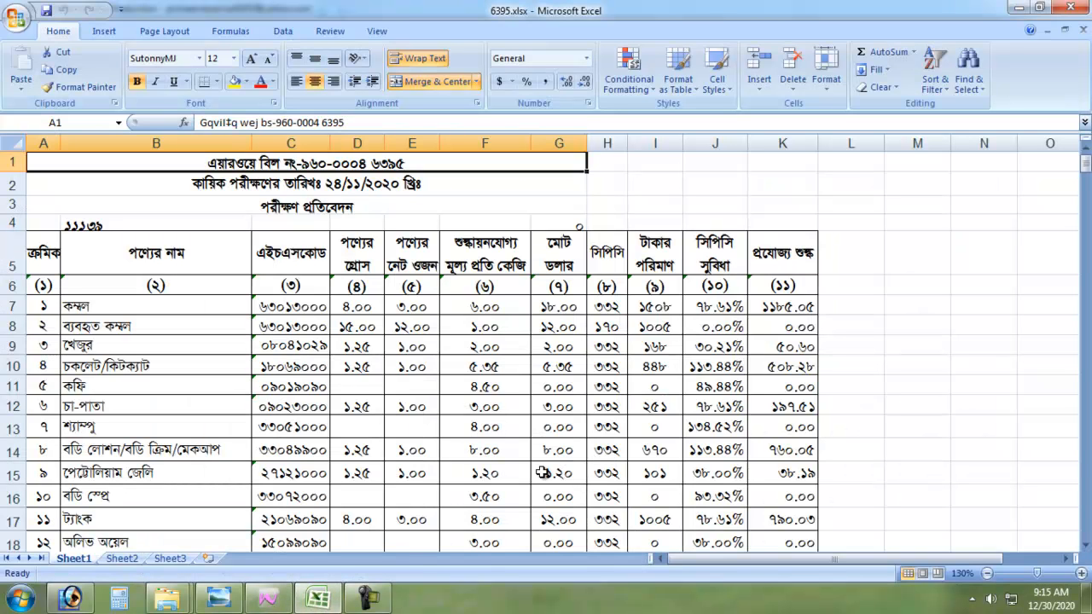
click(841, 406)
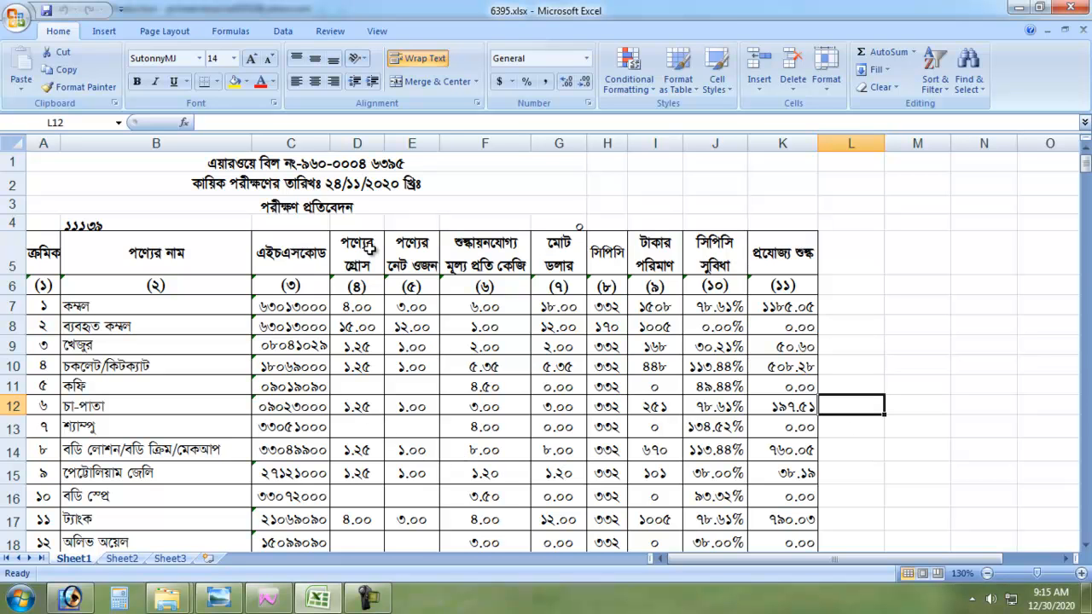
click(357, 411)
click(414, 411)
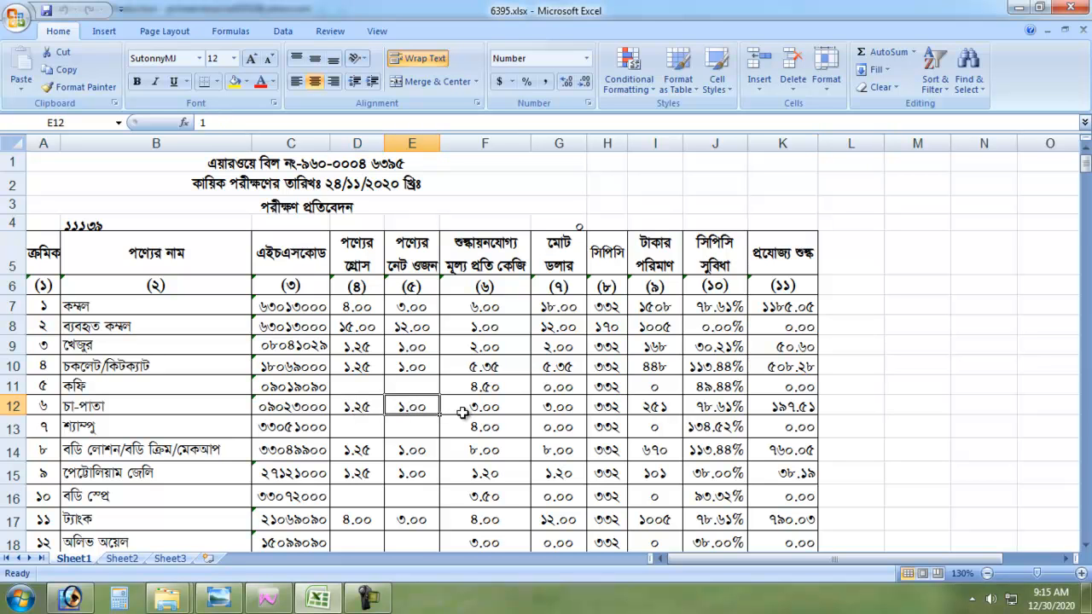
scroll(444, 468, down, 2)
scroll(434, 475, up, 2)
click(367, 521)
click(413, 524)
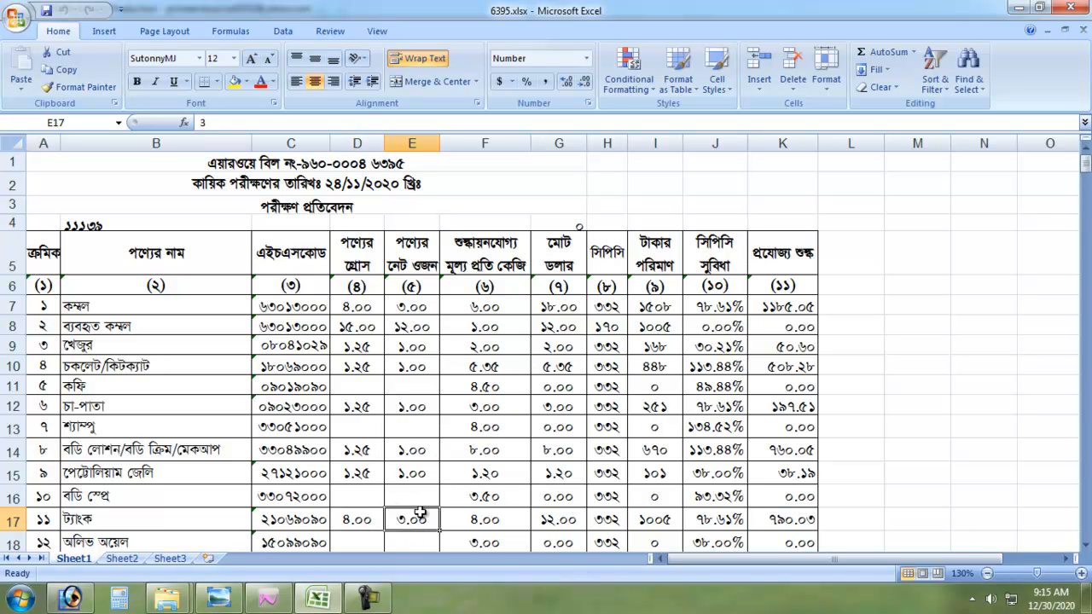
scroll(396, 505, down, 3)
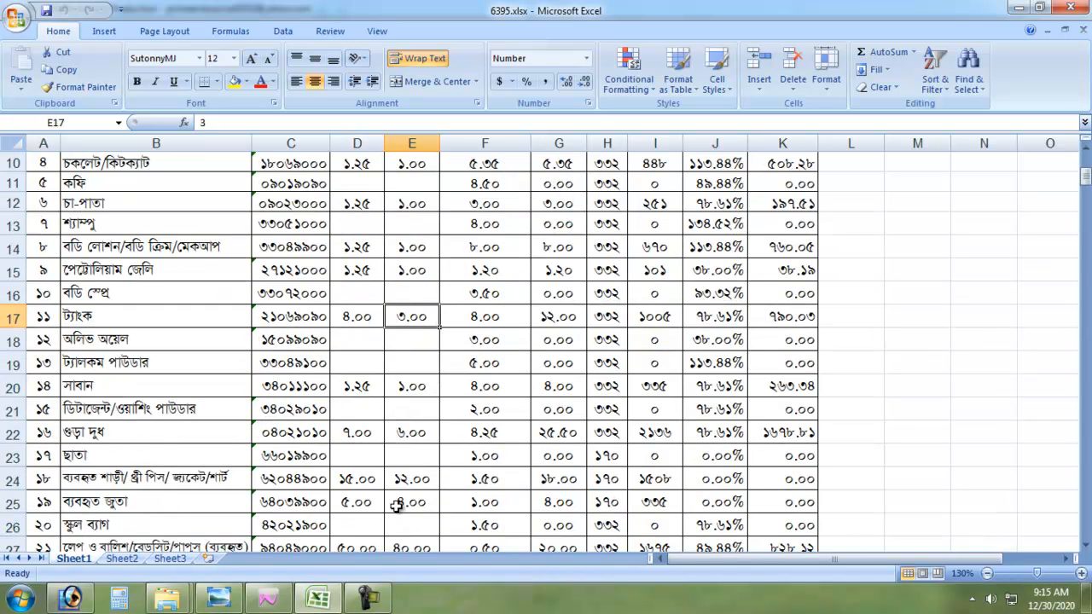
scroll(391, 506, up, 3)
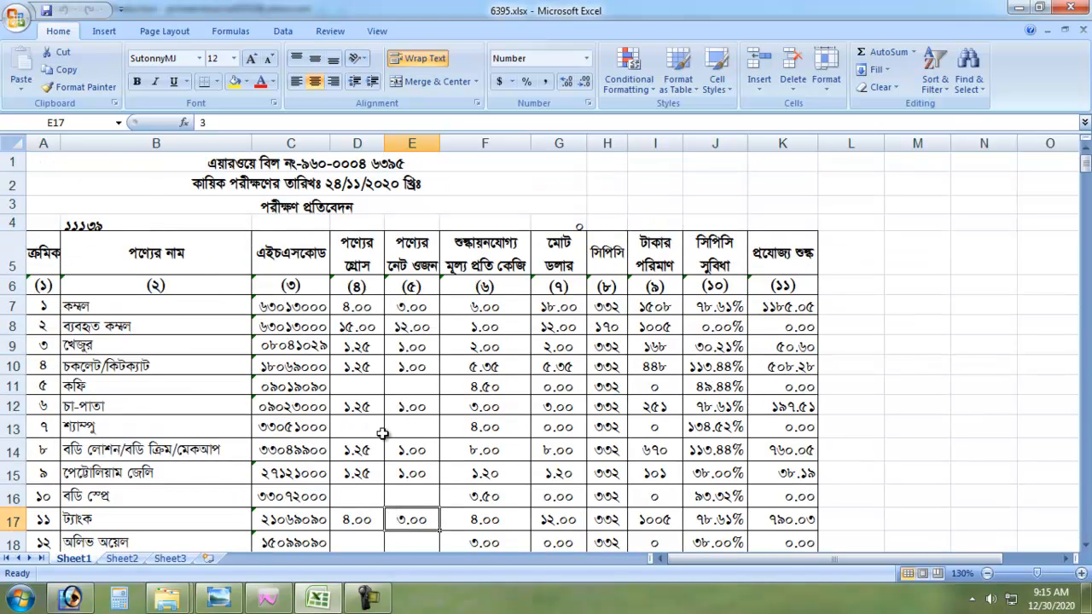
click(376, 406)
click(405, 409)
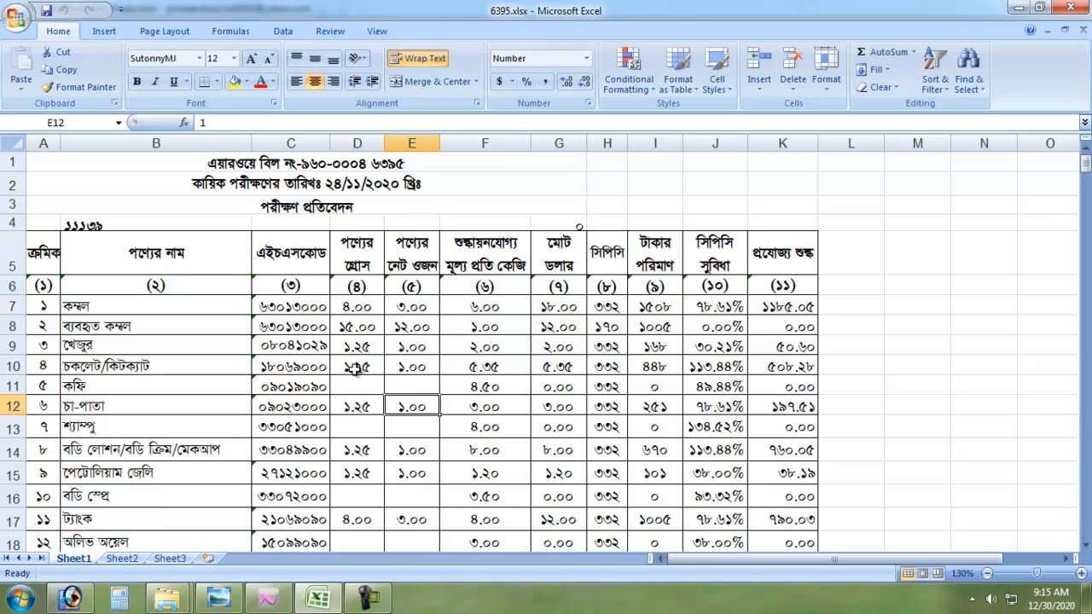
click(357, 367)
click(410, 370)
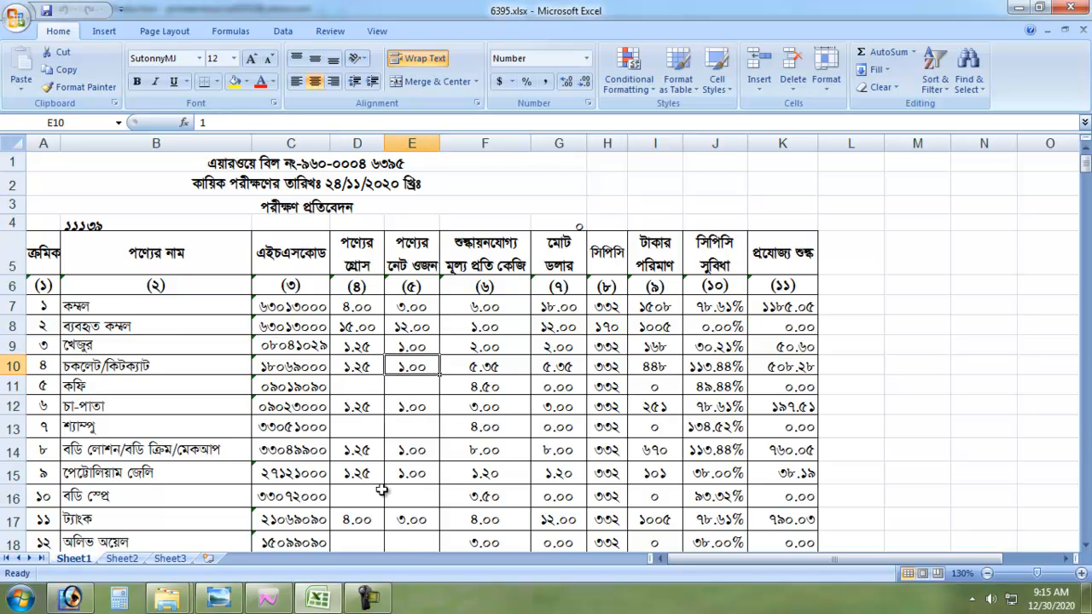
- Review the remaining goods rows and the duty and weight totals at the end of the sheet
scroll(381, 491, down, 3)
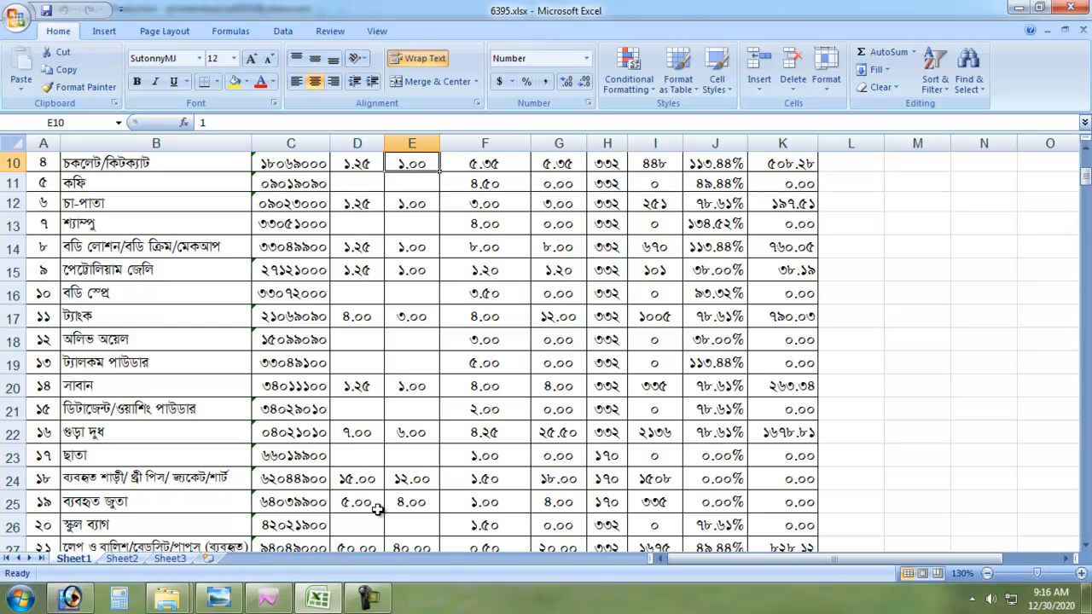
scroll(388, 503, down, 7)
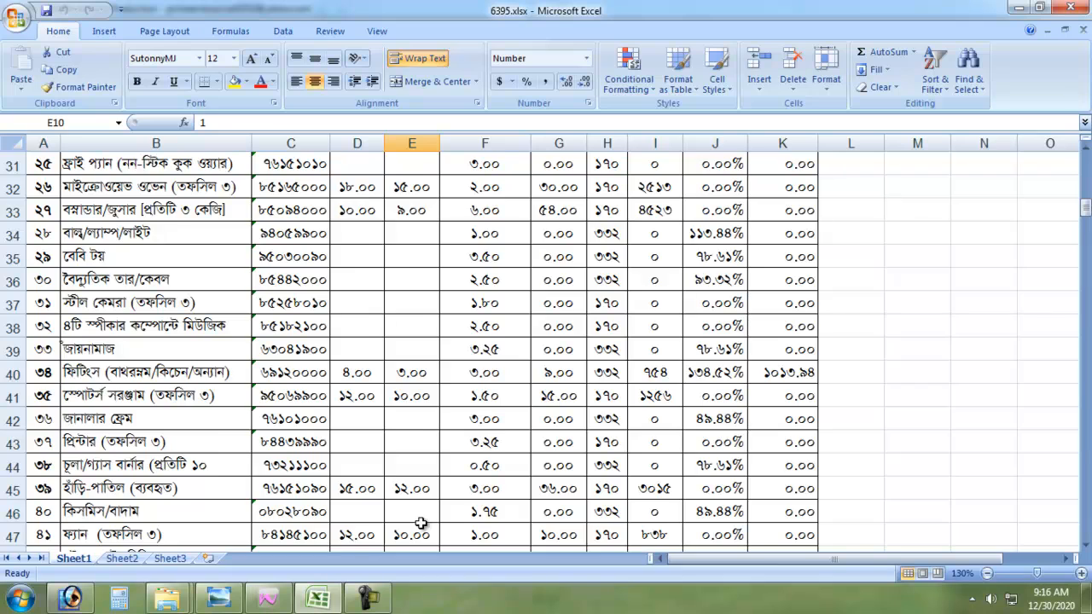
scroll(421, 523, down, 10)
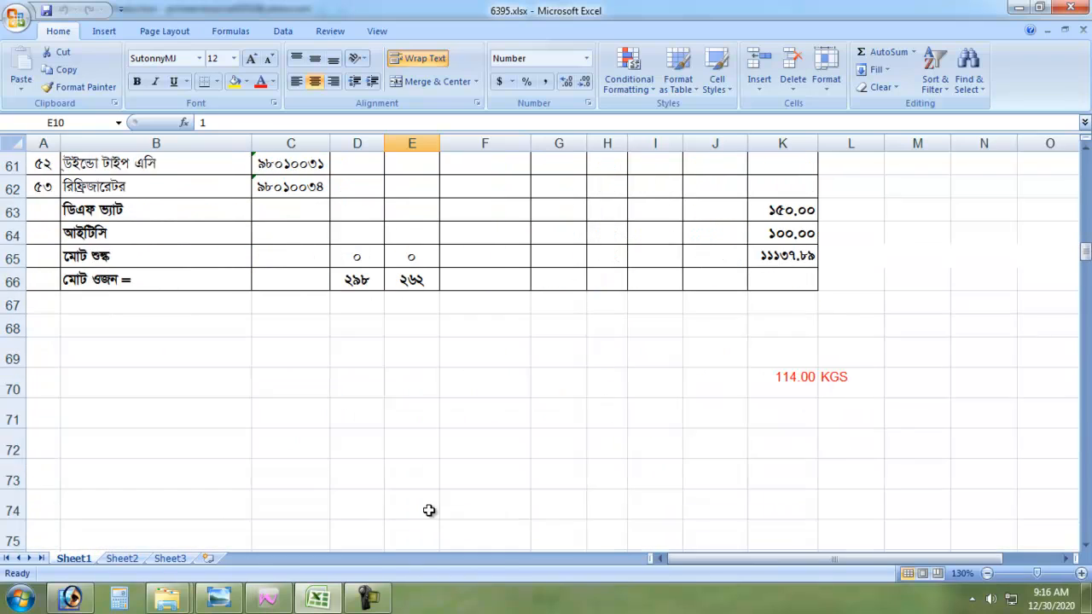
scroll(430, 510, up, 17)
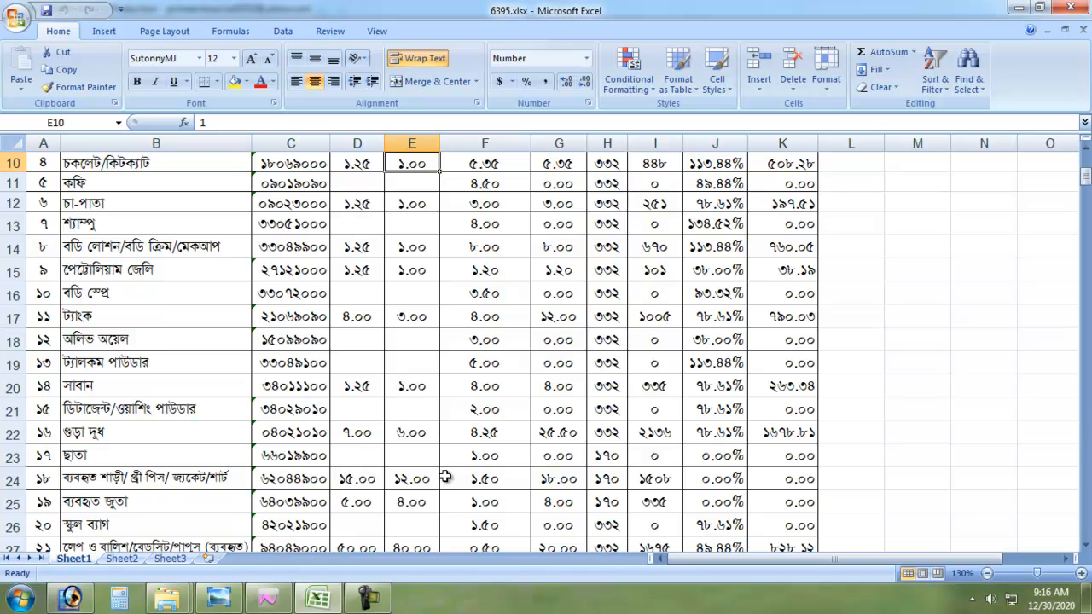
scroll(424, 433, up, 3)
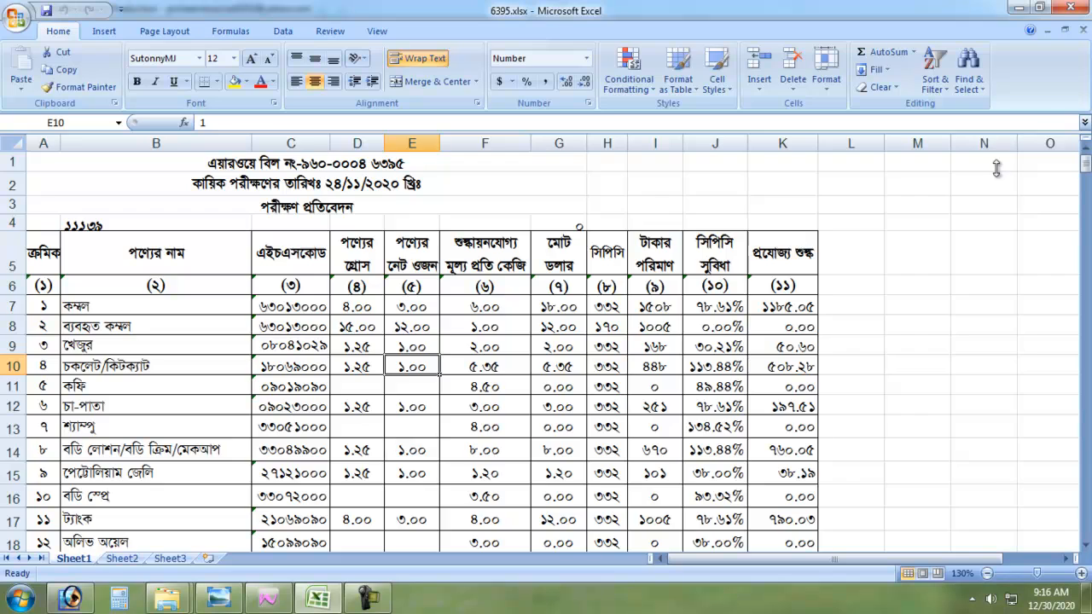
- Bring up the 6034 NEW.xlsx workbook and review the weights, values and duties in its goods list
key(ctrl+Tab)
key(ctrl+Tab)
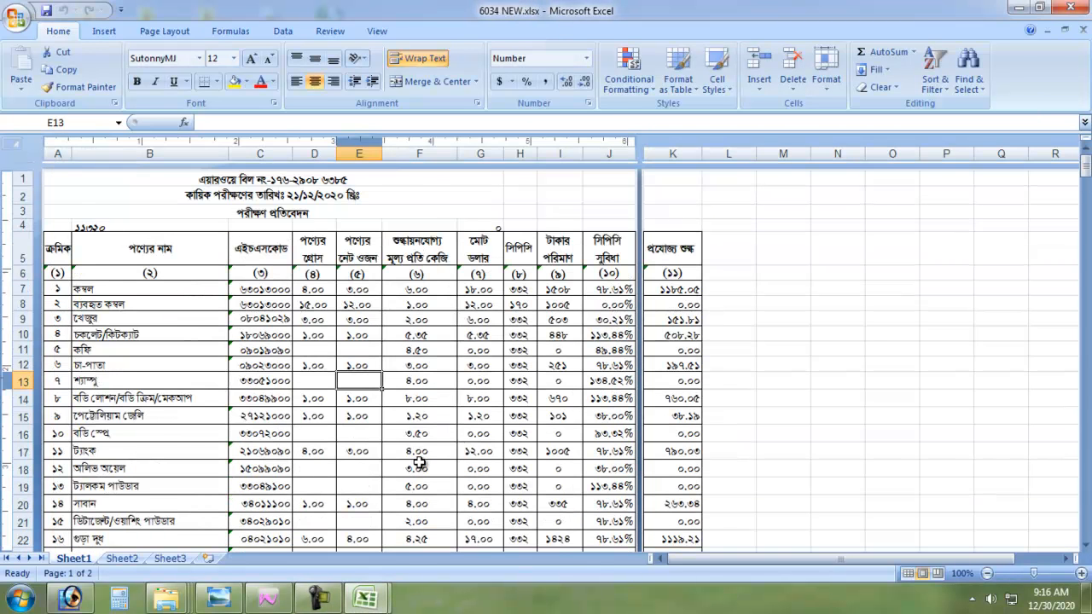
key(ctrl+Tab)
scroll(407, 457, down, 1)
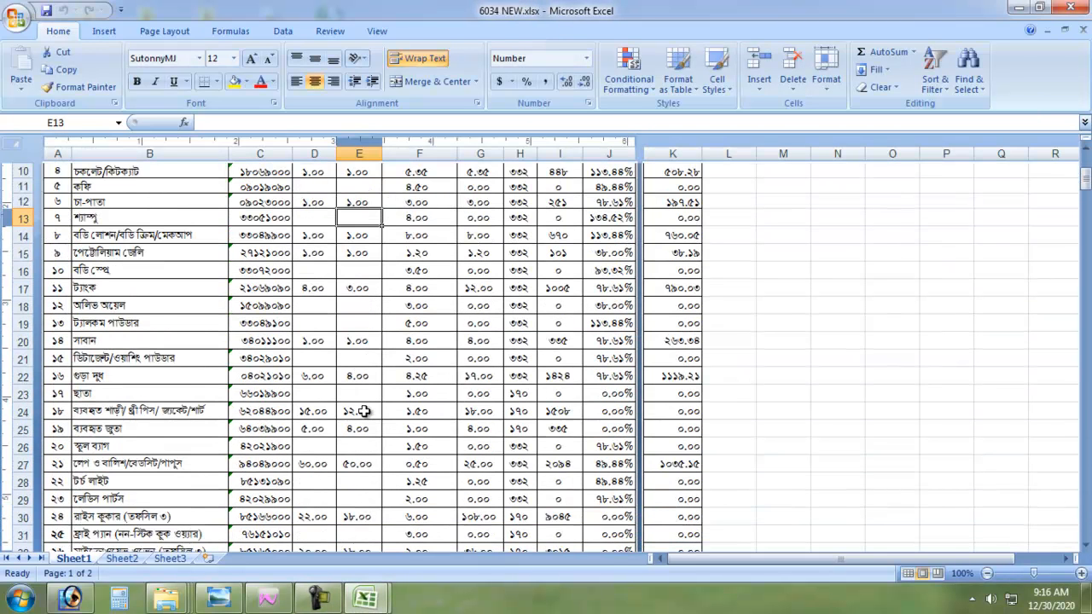
scroll(339, 318, up, 3)
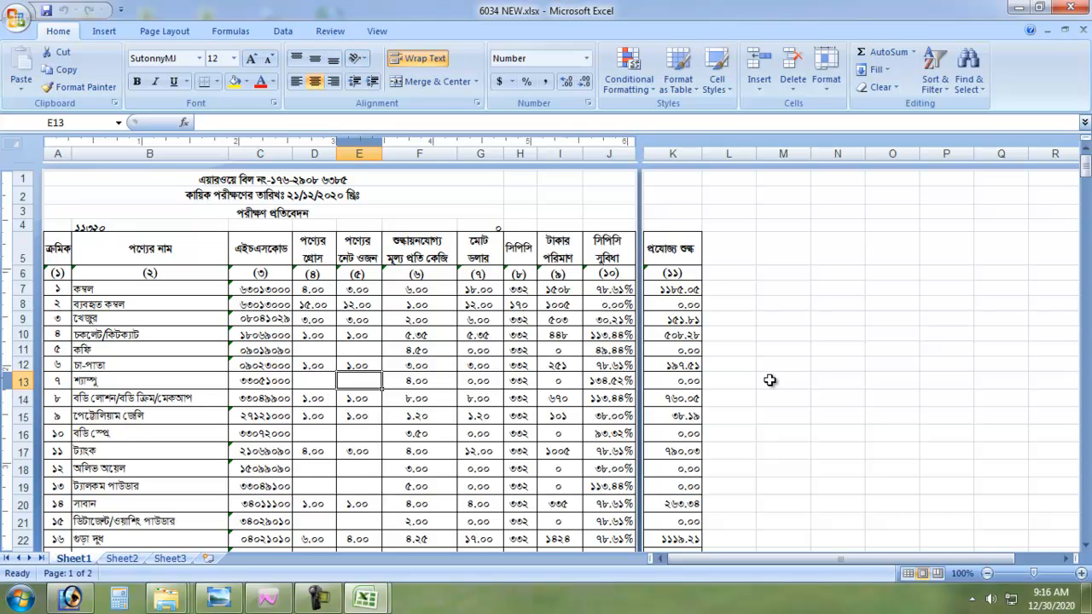
- Switch to ASYCUDAWorld, retrieve stored declaration #278 and look over its header and first item details
key(alt+Tab)
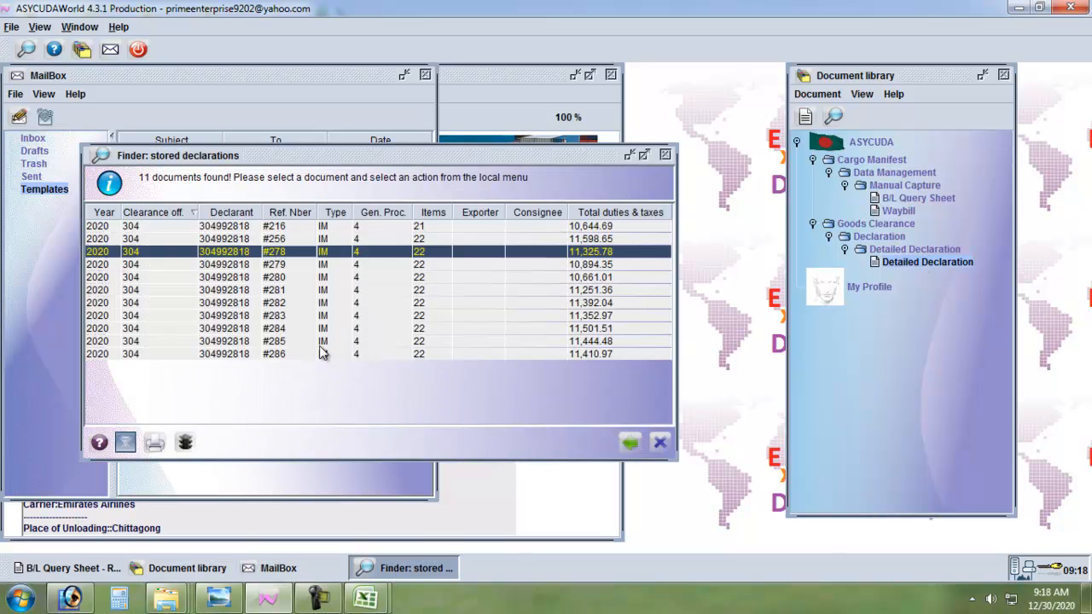
right_click(288, 255)
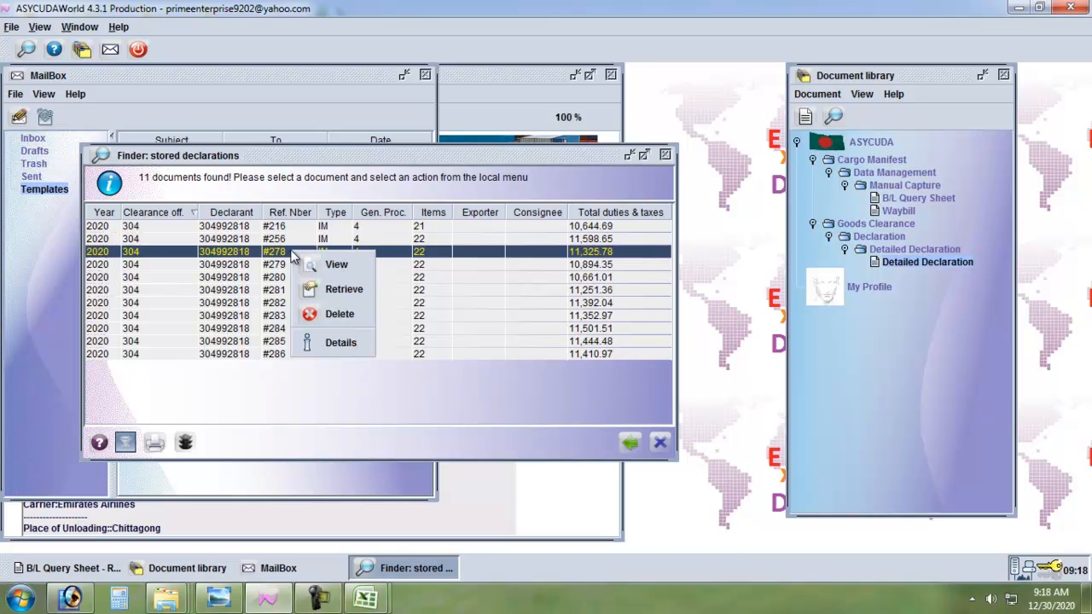
click(335, 291)
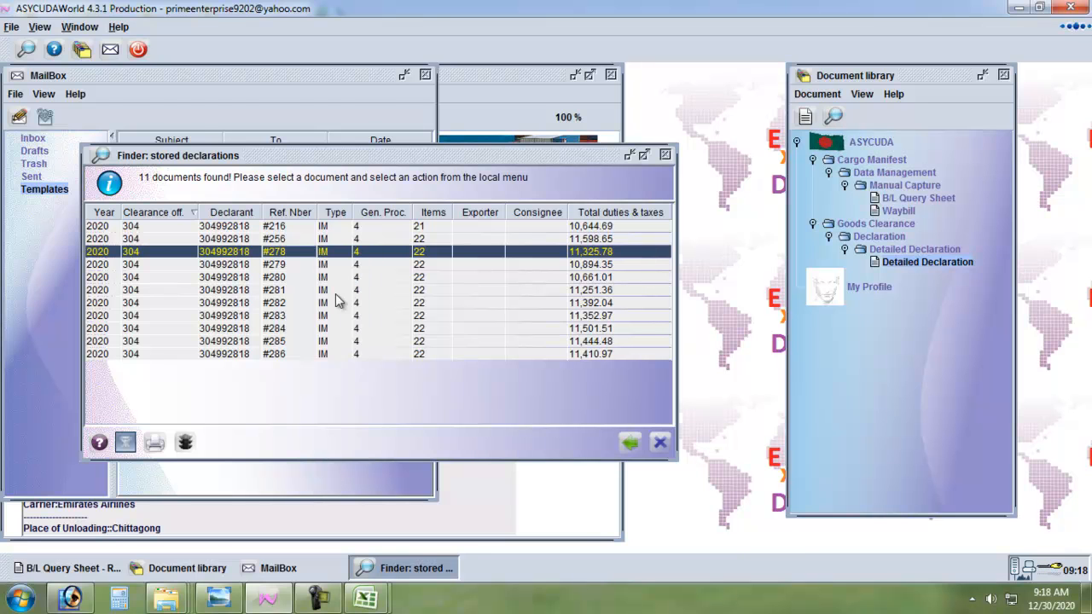
scroll(337, 463, up, 5)
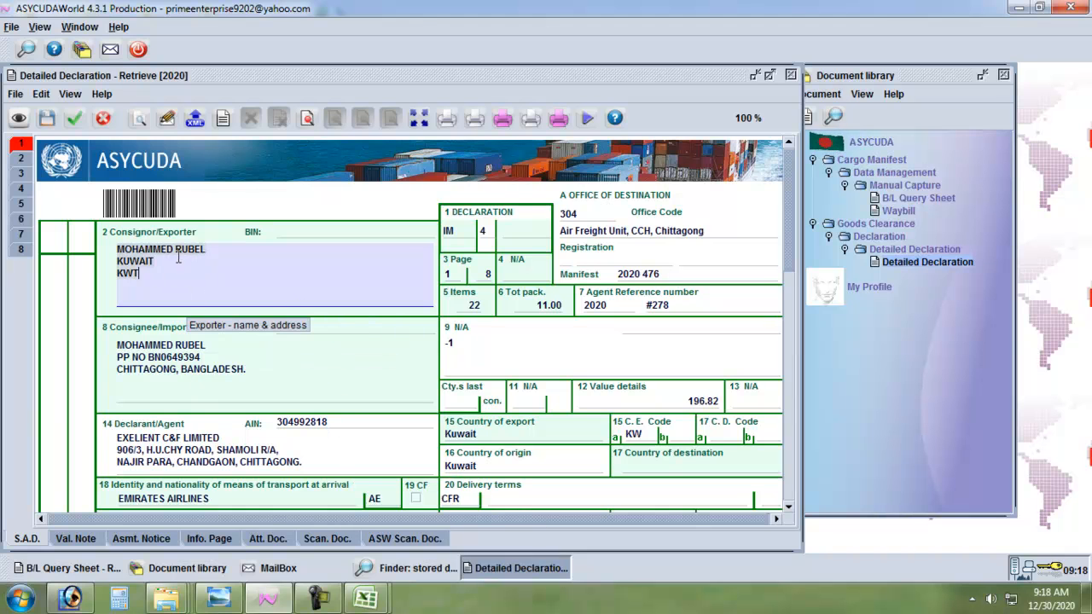
scroll(367, 439, down, 10)
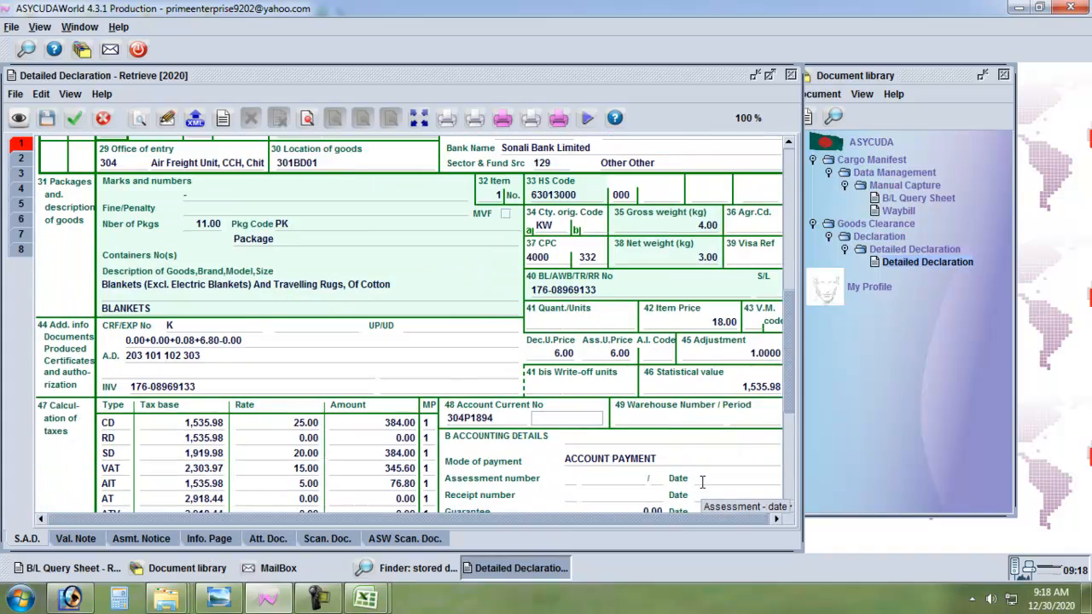
scroll(615, 453, up, 10)
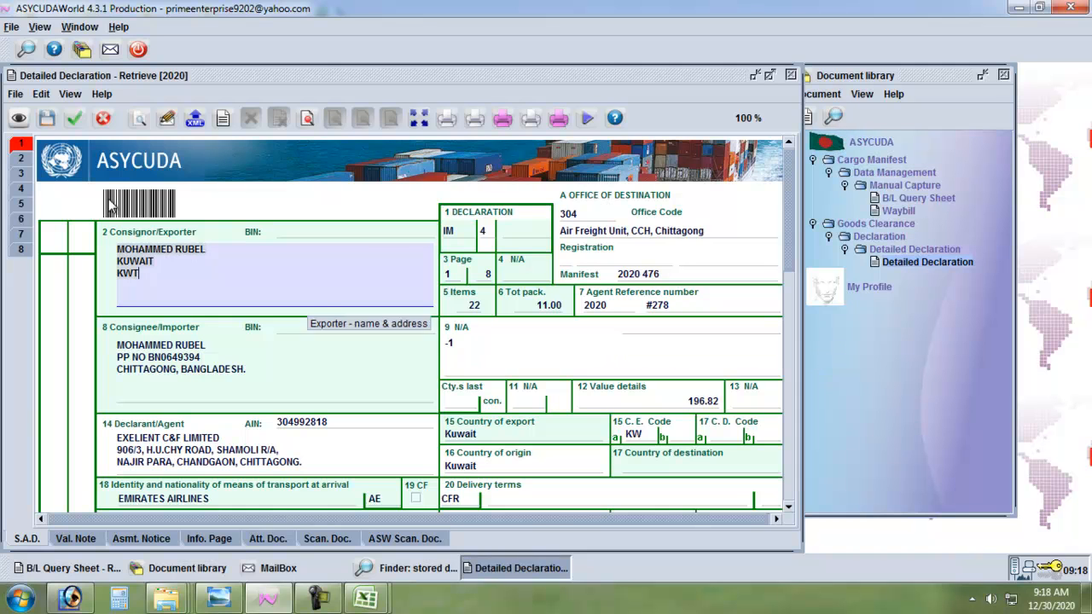
- Verify declaration #278 three times, acknowledging the verification message each time
click(19, 121)
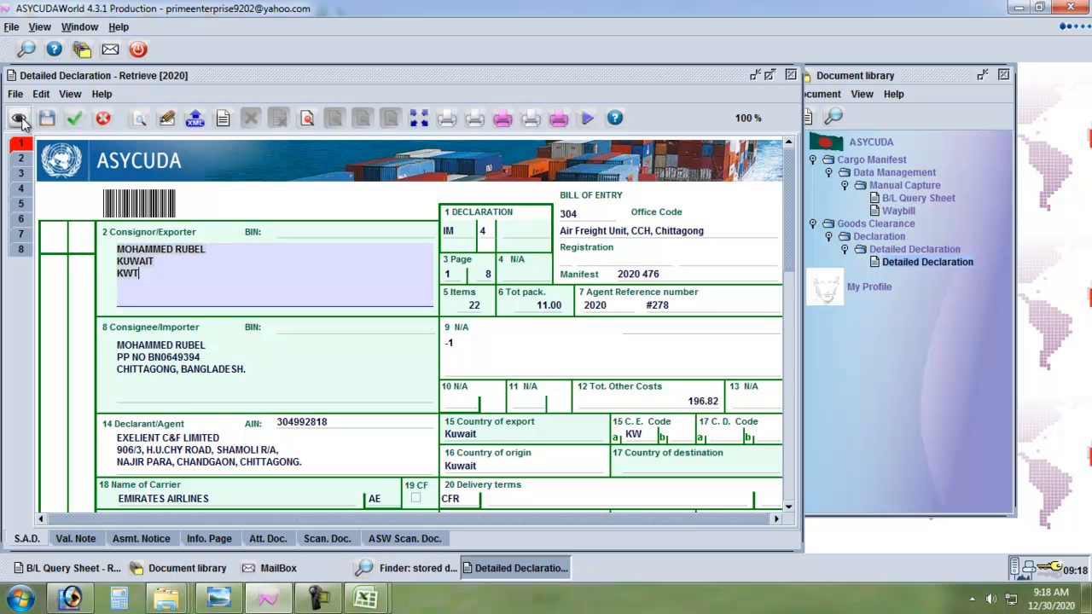
click(401, 331)
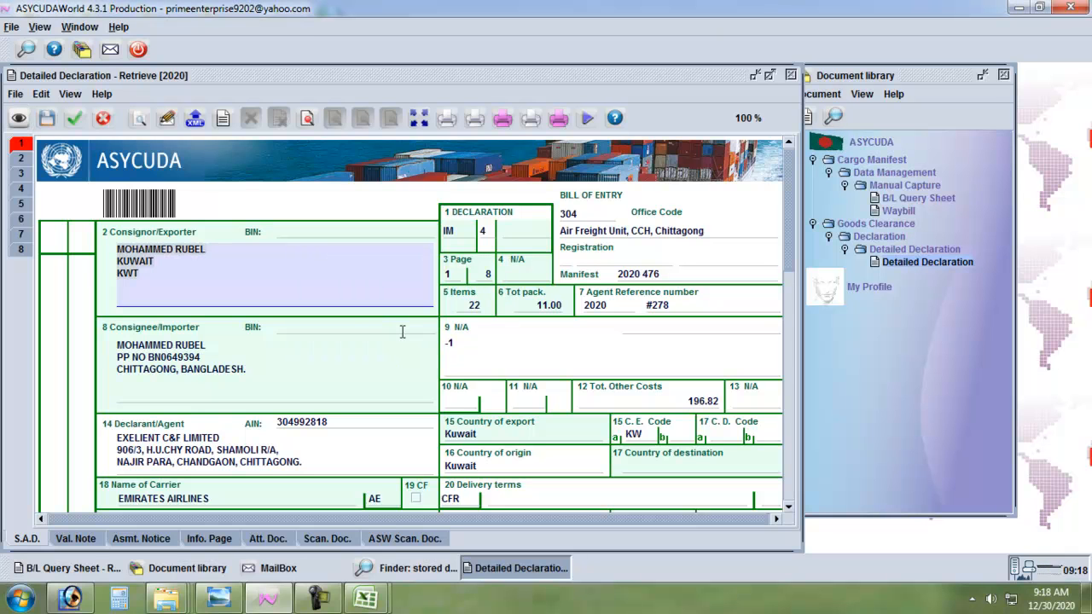
click(19, 118)
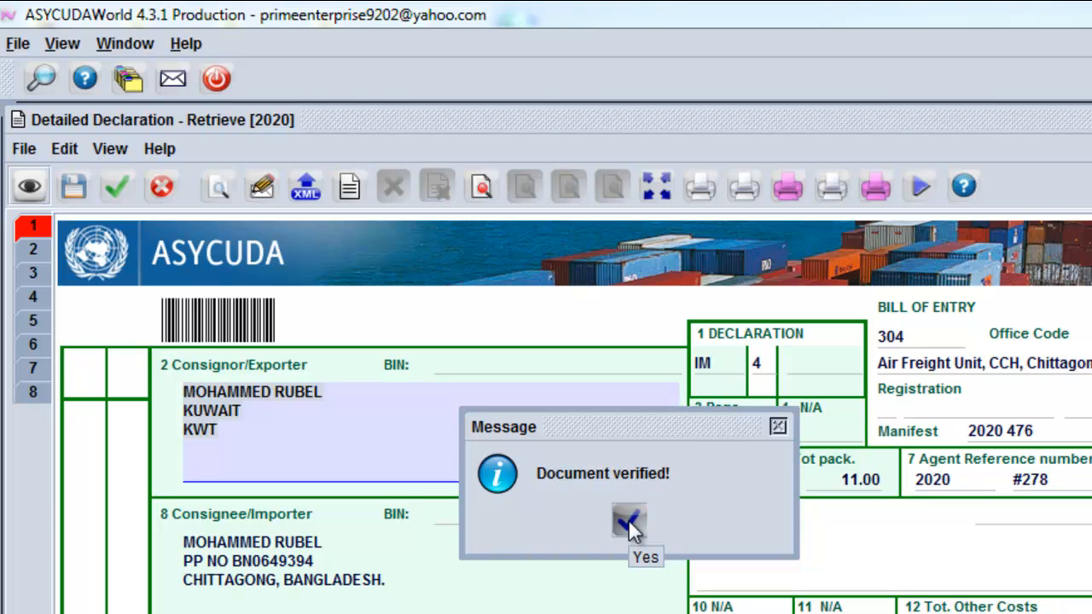
click(628, 519)
click(28, 187)
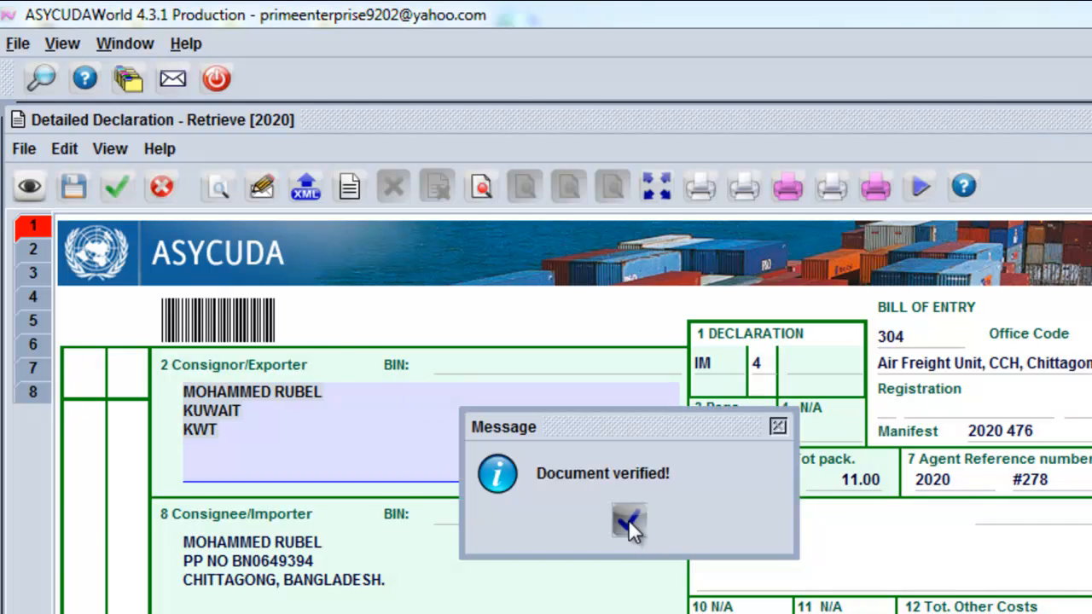
click(625, 513)
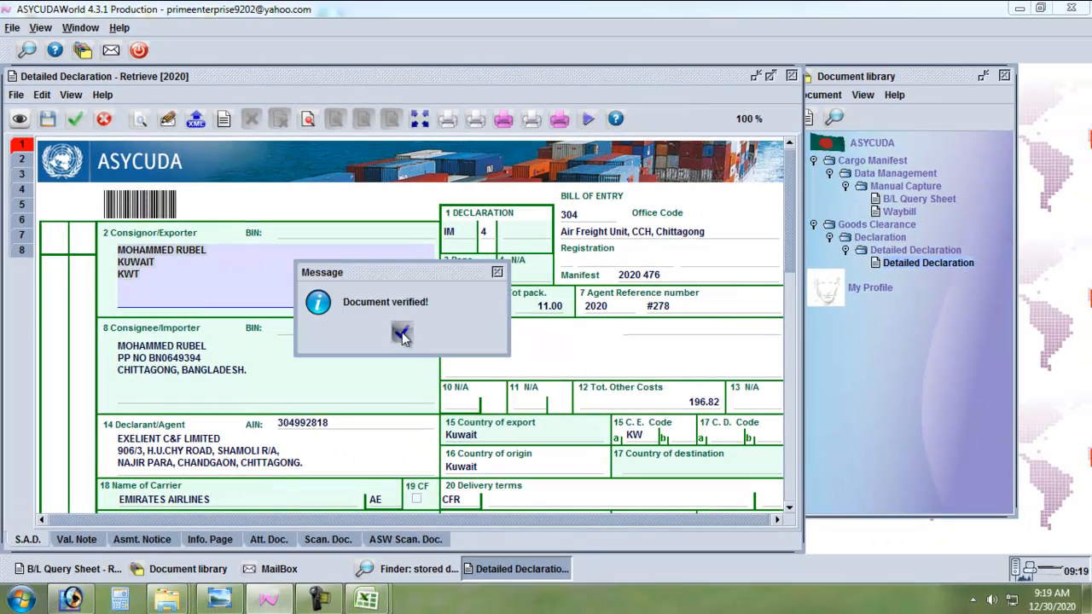
click(402, 331)
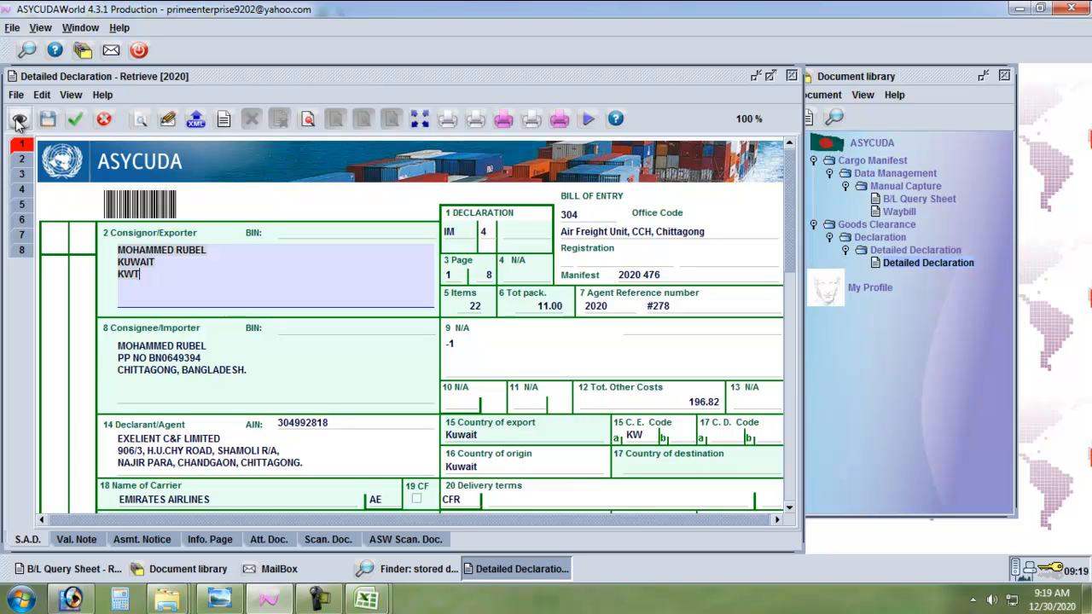
- Validate declaration #278 for customs processing, confirm the submission and close the transaction summary without printing
click(78, 123)
click(532, 316)
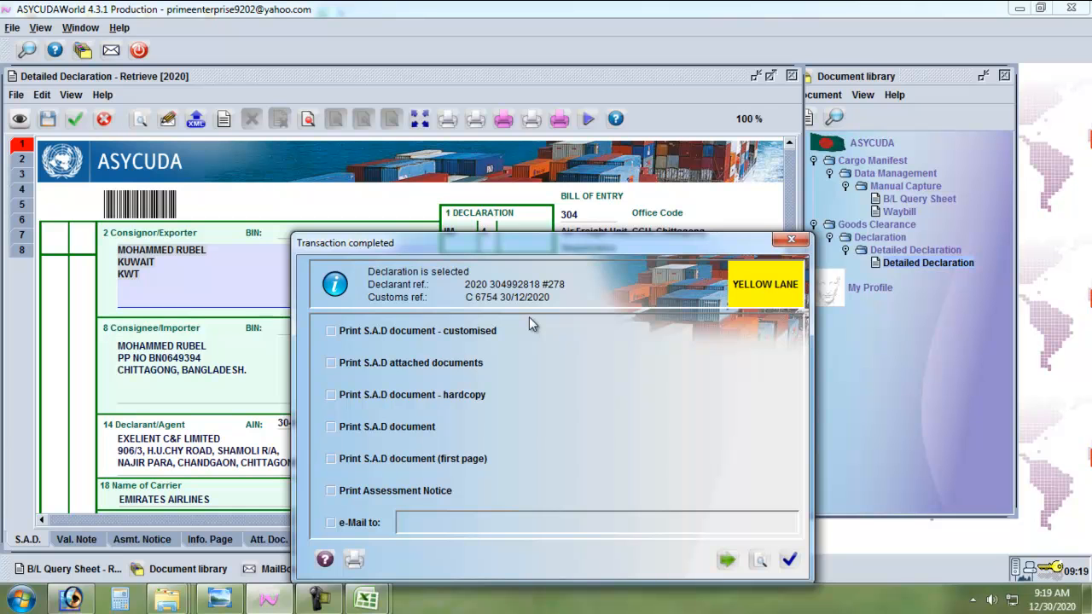
click(790, 562)
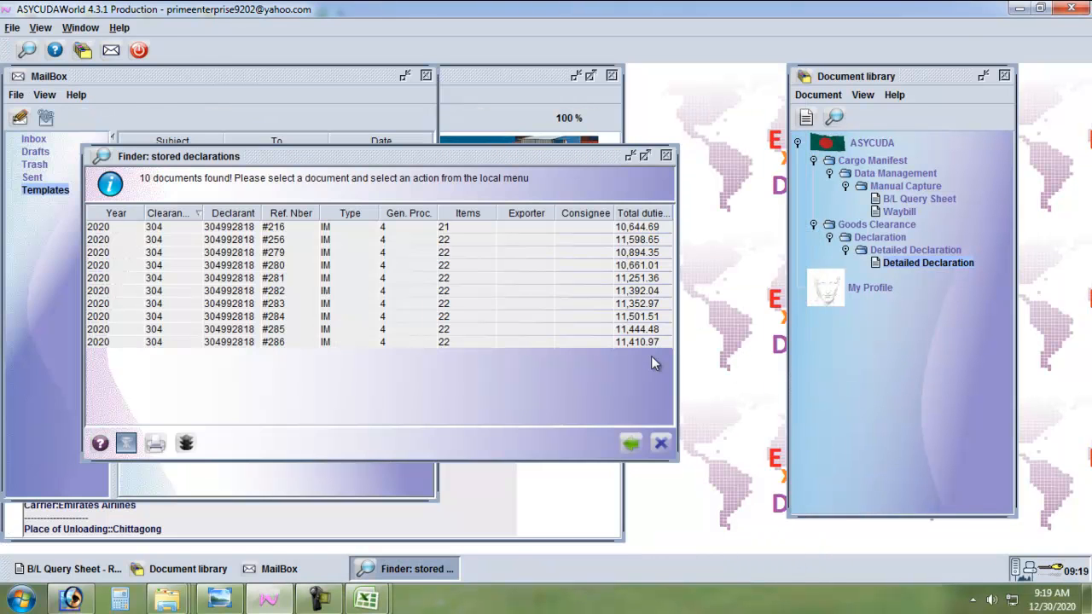
- Retrieve stored declaration #283 and verify it once, acknowledging the verification message
double_click(299, 342)
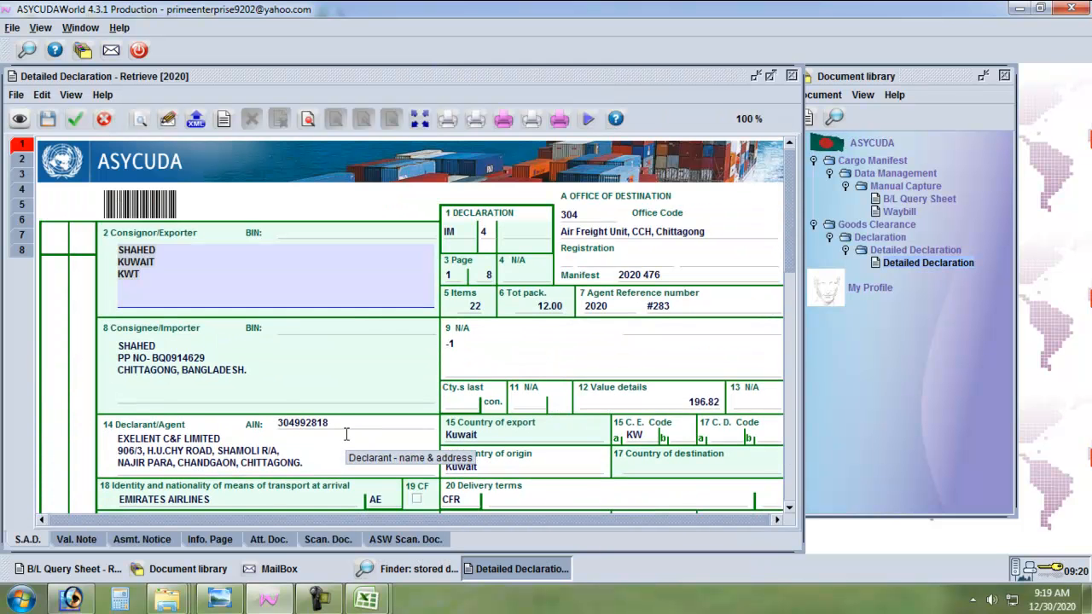
click(20, 121)
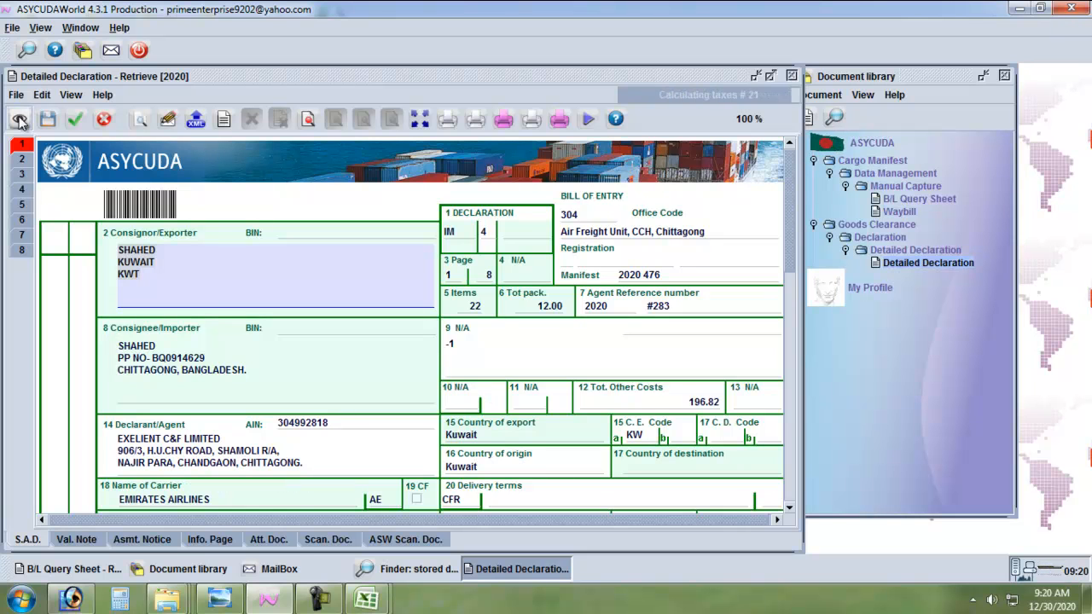
click(403, 335)
- Verify declaration #283 two more times and validate it for customs processing
click(20, 119)
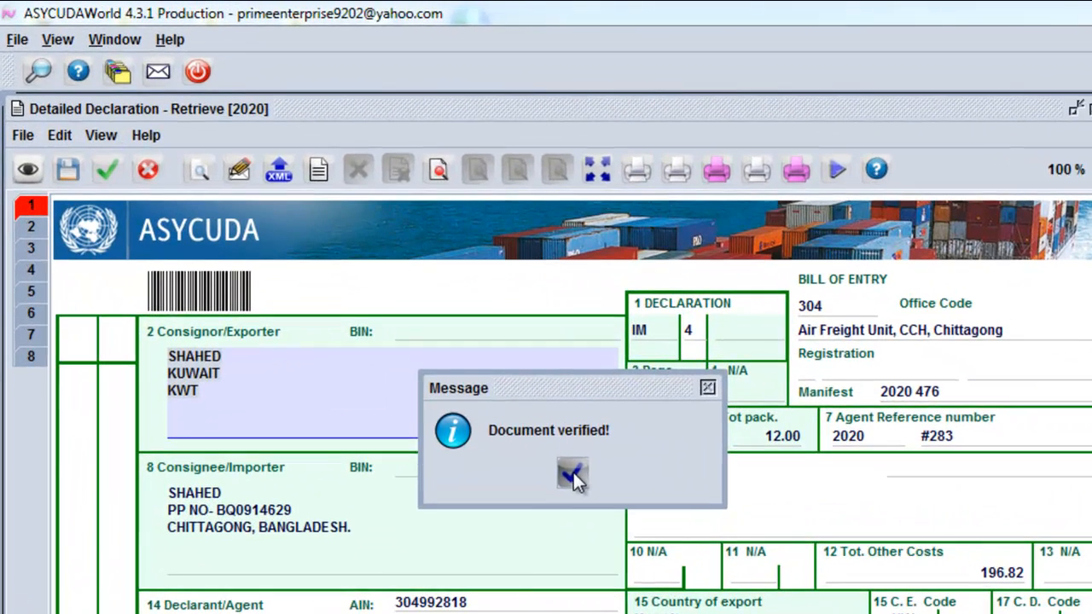
click(573, 473)
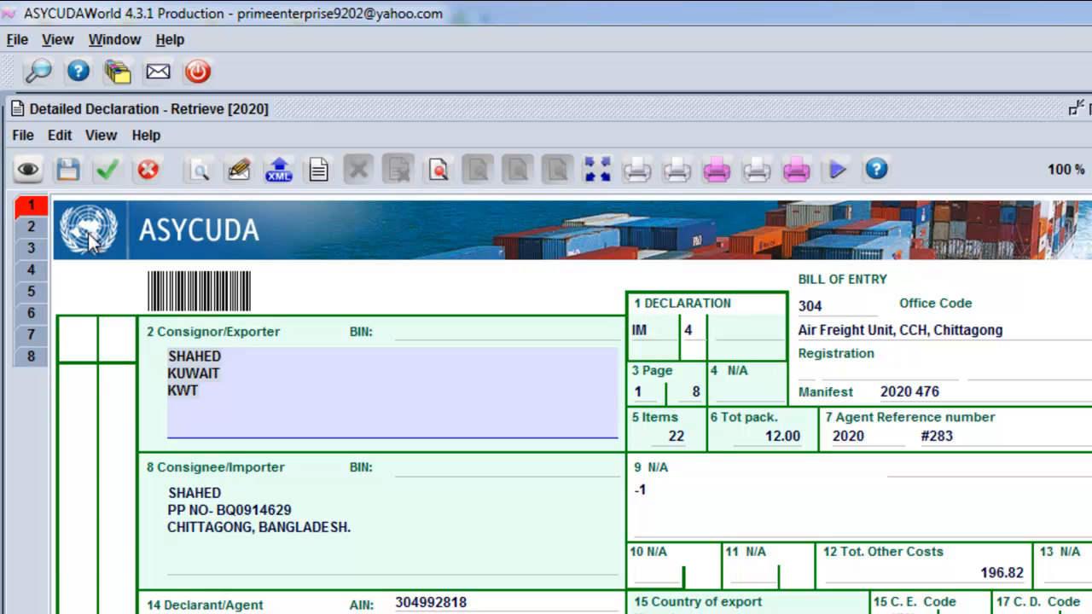
click(28, 171)
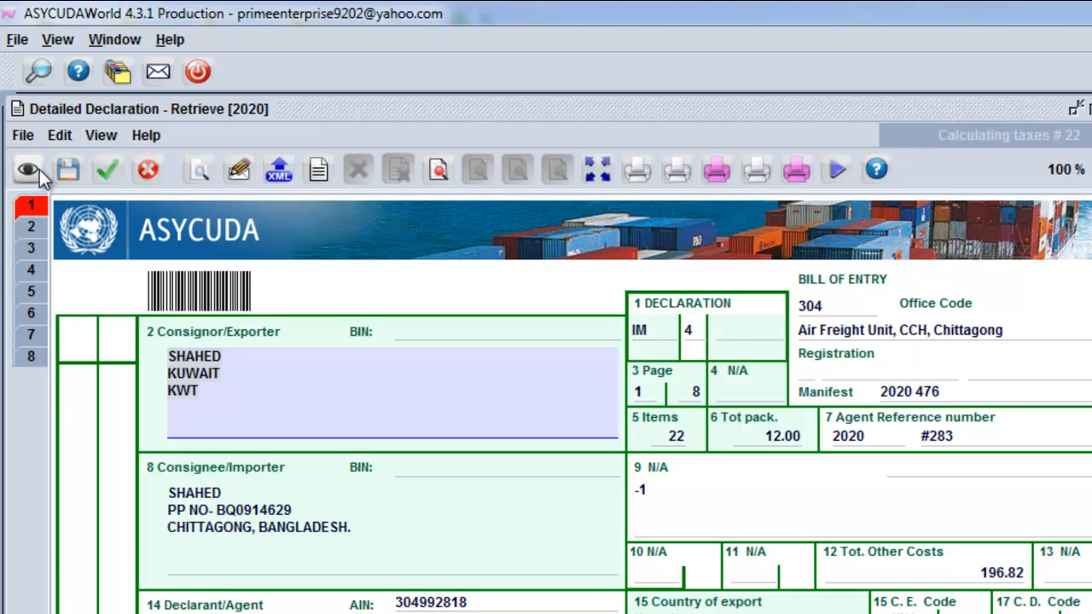
click(105, 168)
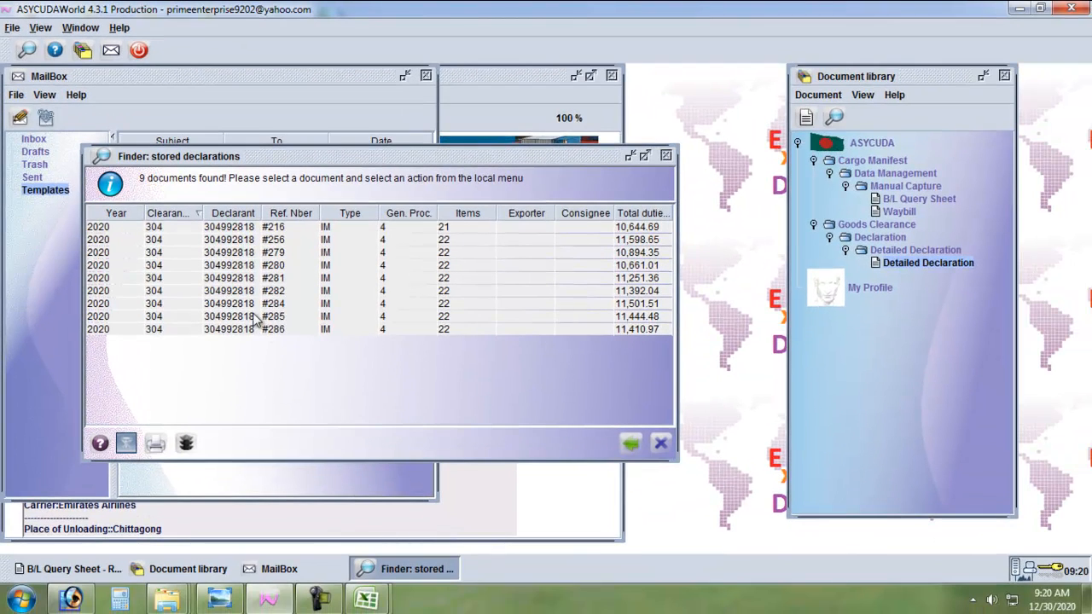
- Retrieve stored declaration #285 from the list of stored declarations
click(239, 317)
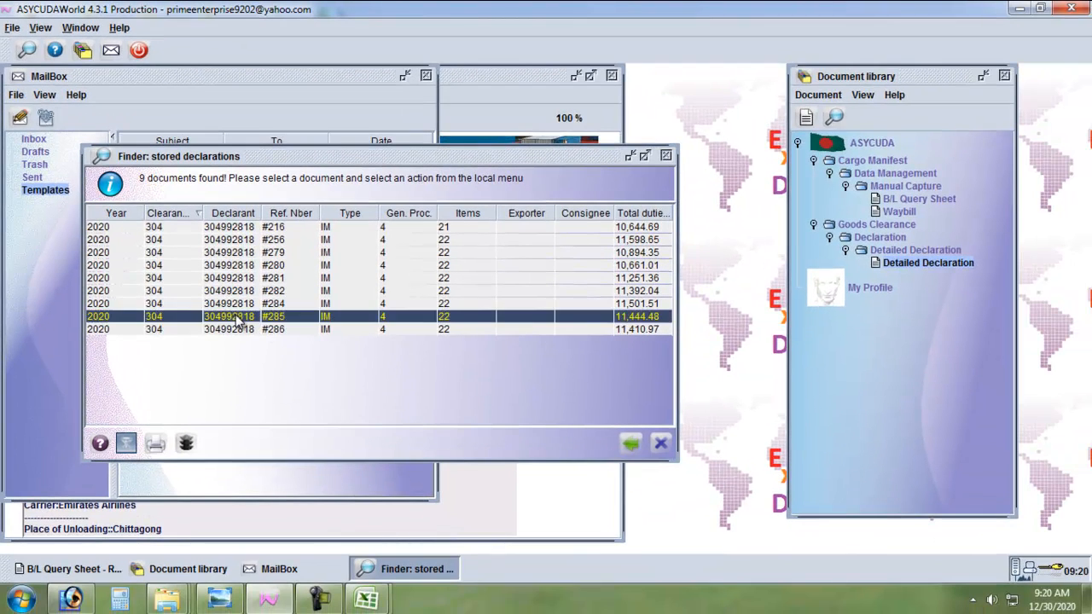
right_click(235, 319)
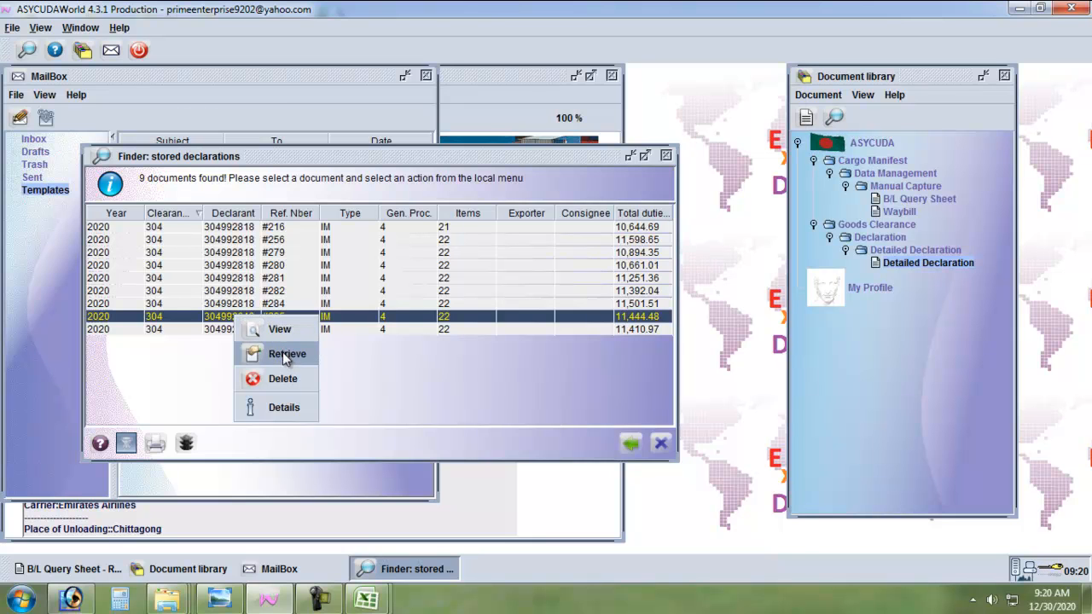
click(287, 355)
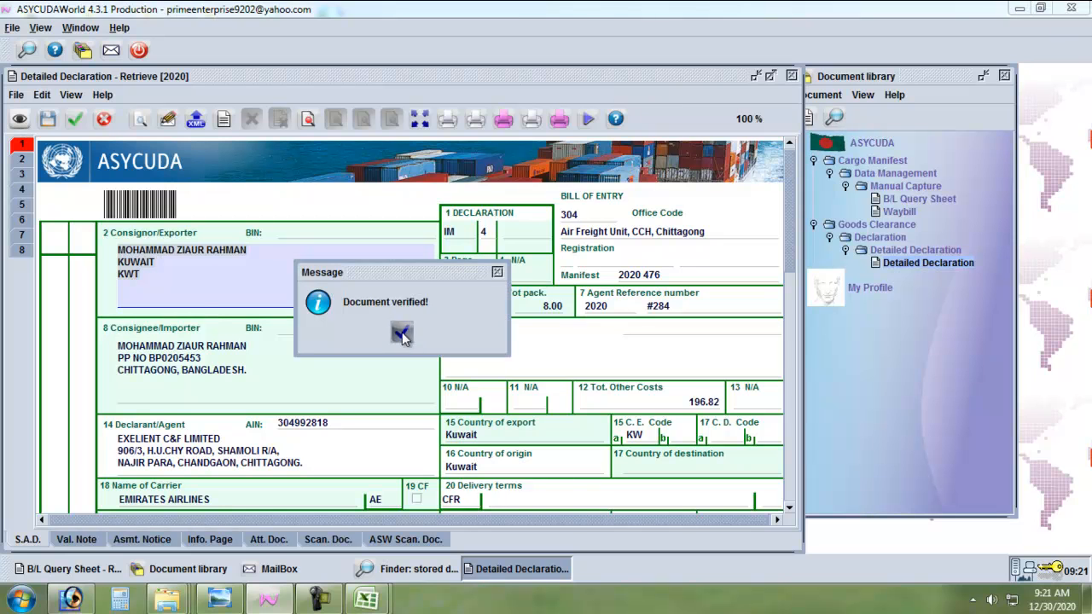
- Verify declaration #284 repeatedly, acknowledging the verification message each time
click(402, 334)
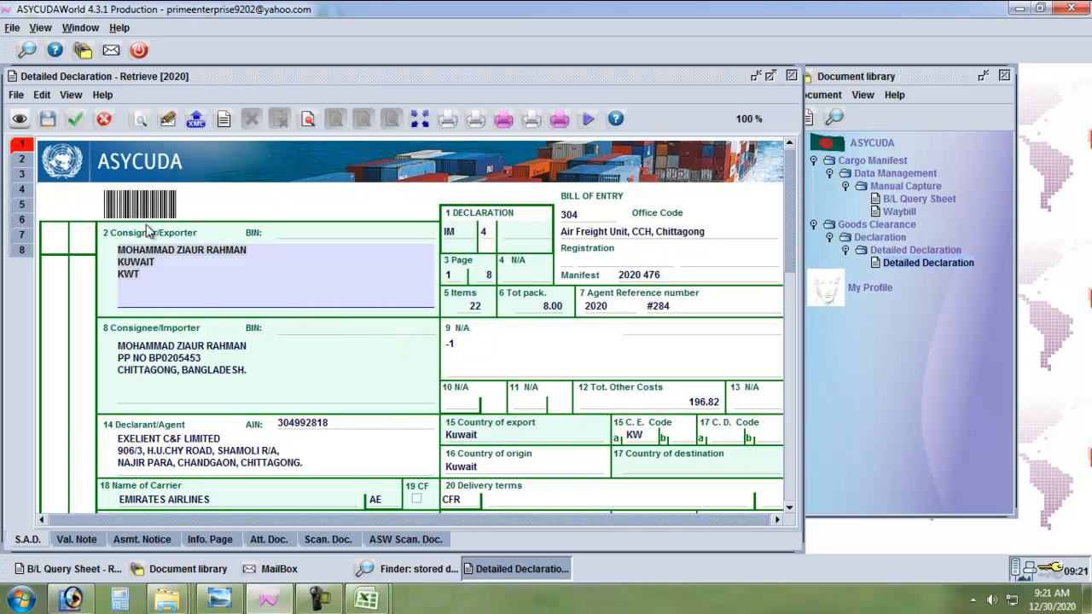
click(20, 119)
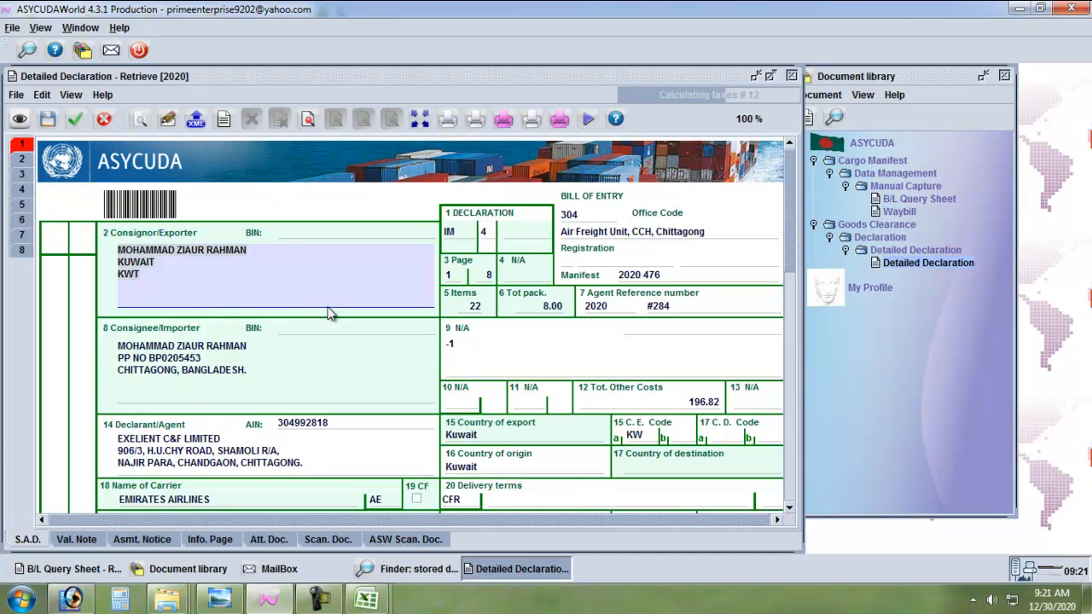
click(403, 334)
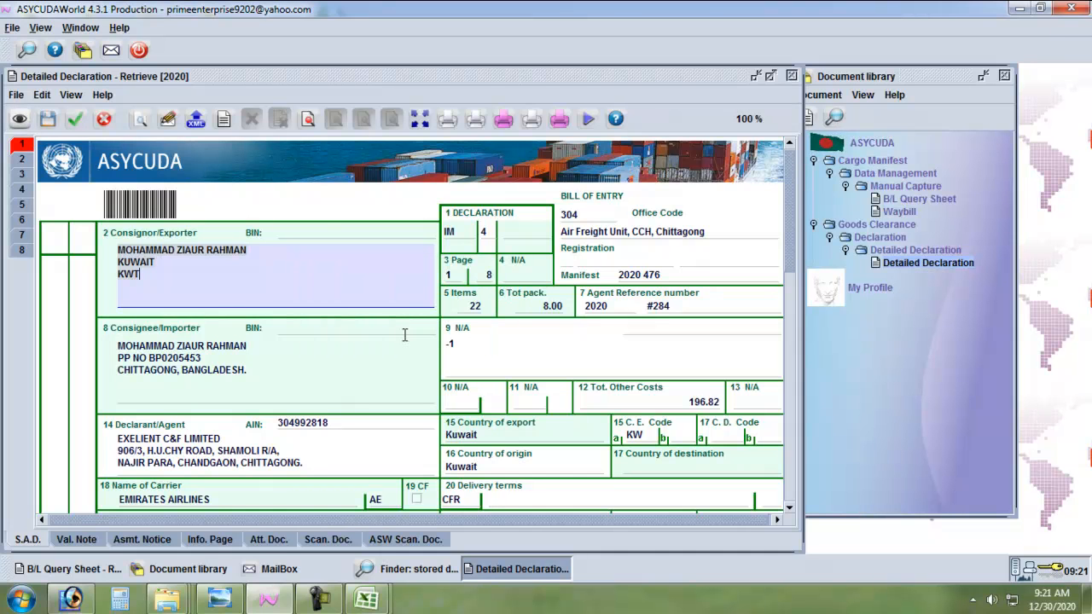
click(20, 120)
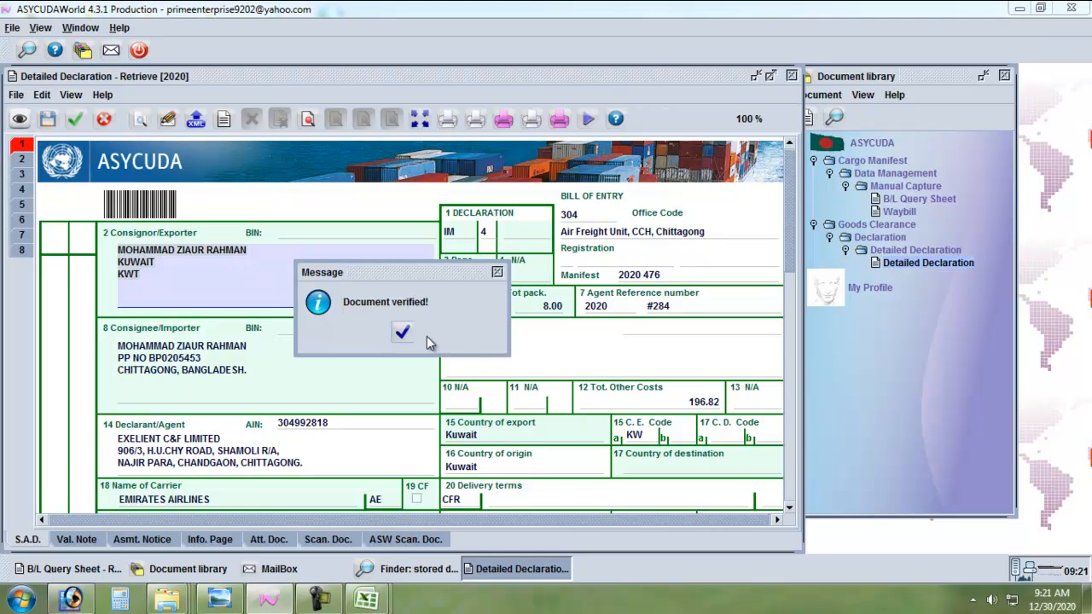
click(411, 333)
click(21, 117)
click(403, 333)
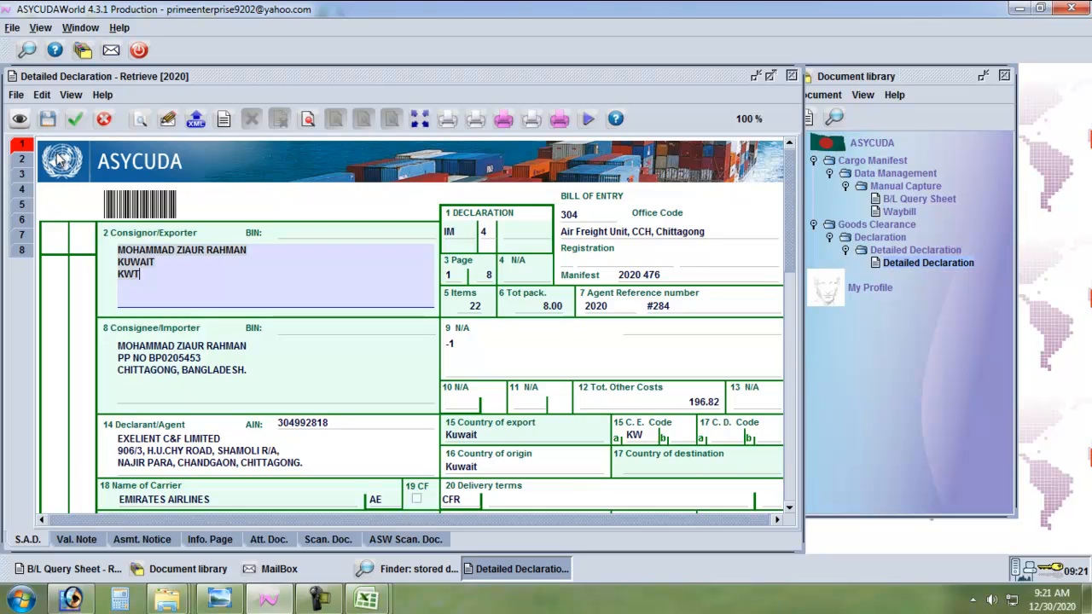
click(21, 124)
click(403, 333)
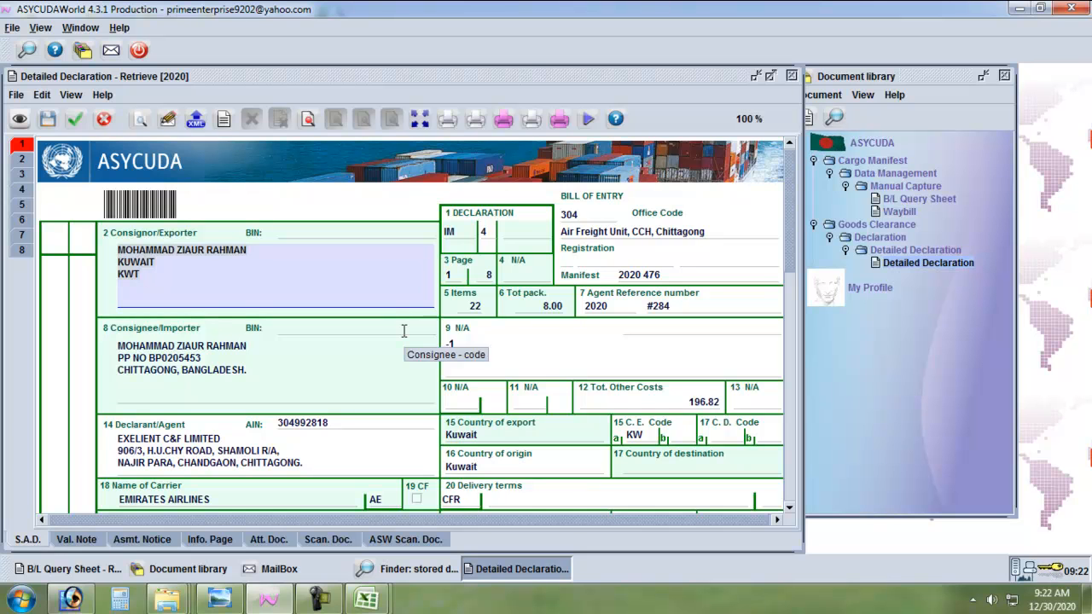
click(20, 119)
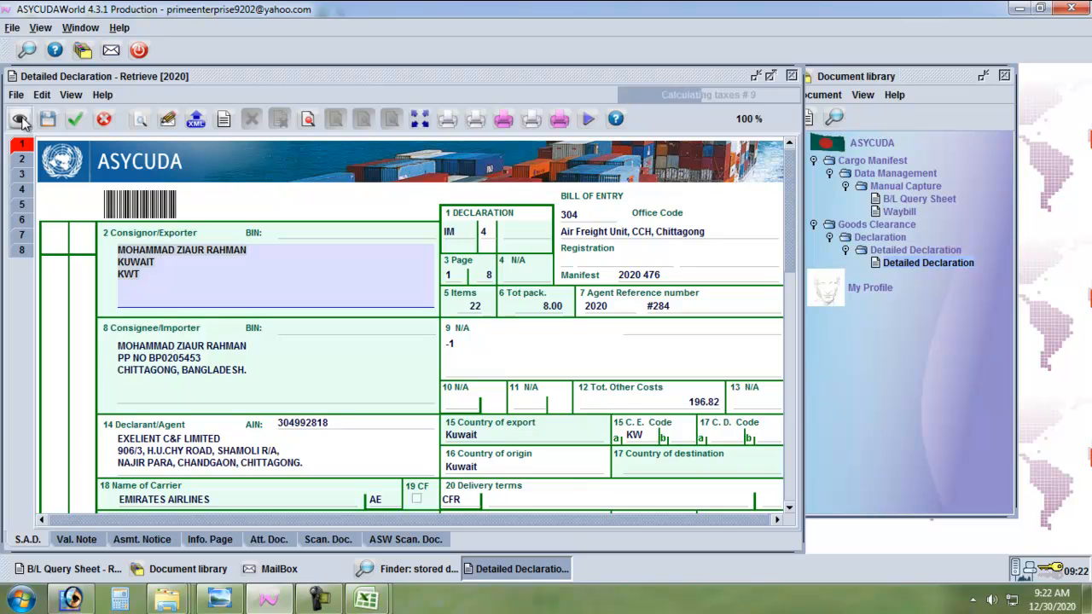
click(403, 334)
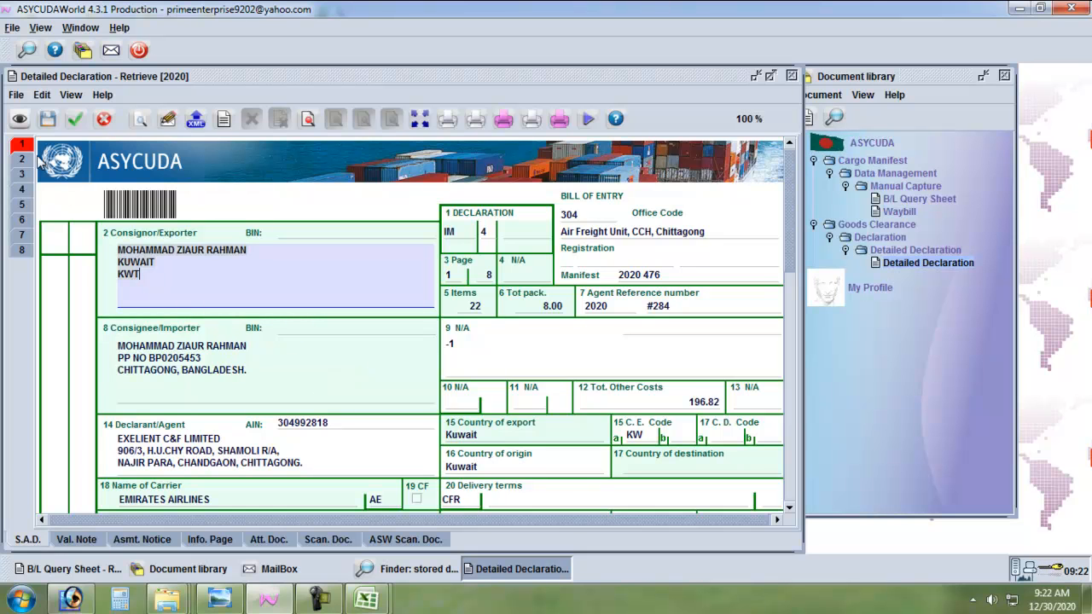
click(20, 120)
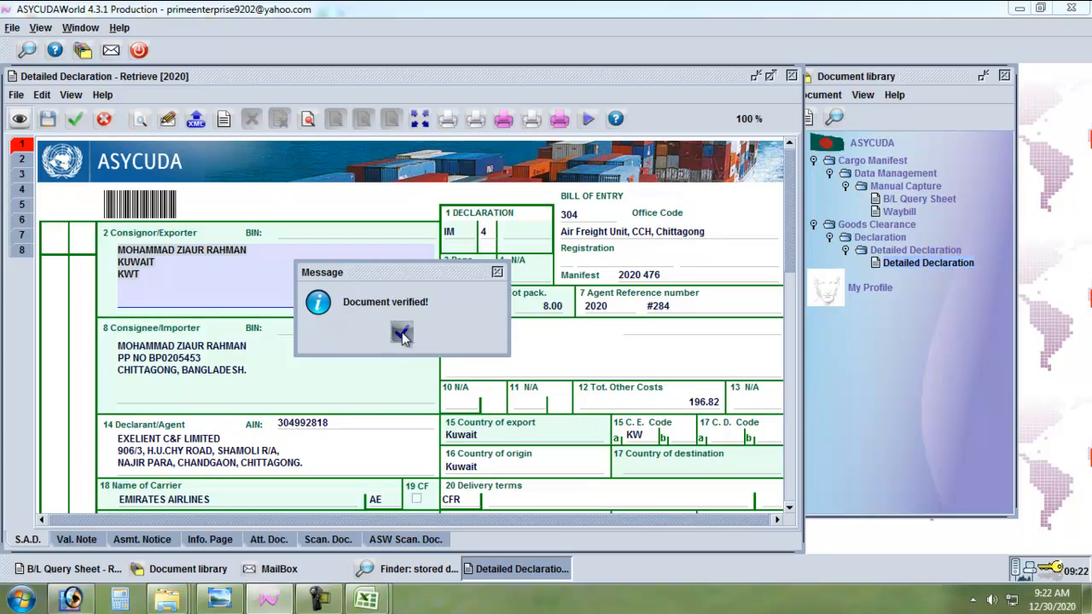
click(402, 332)
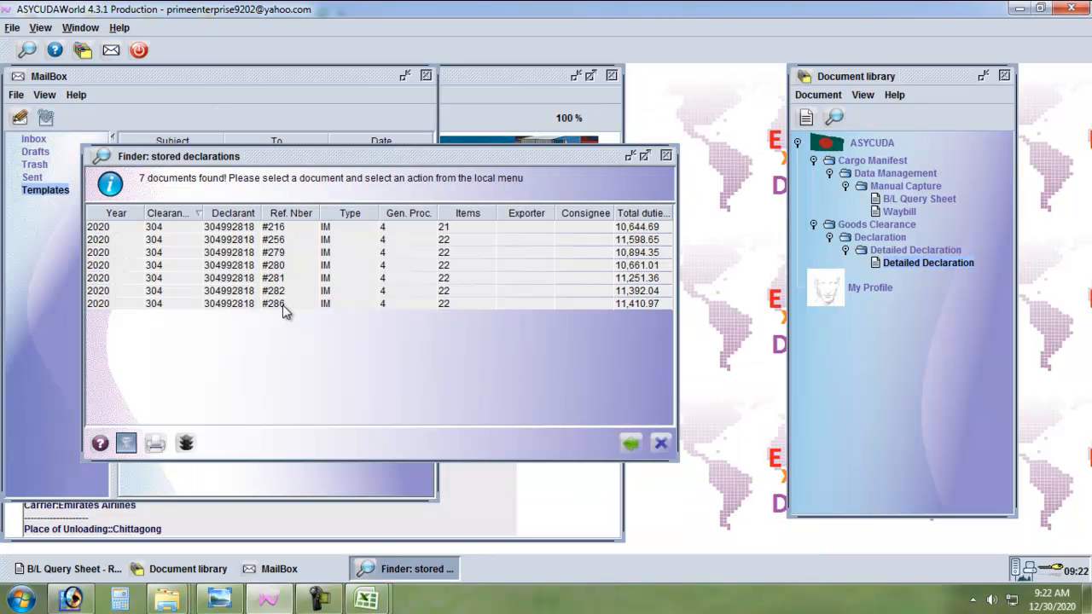
- Retrieve stored declaration #286 and place the cursor in its Consignor/Exporter field
click(281, 305)
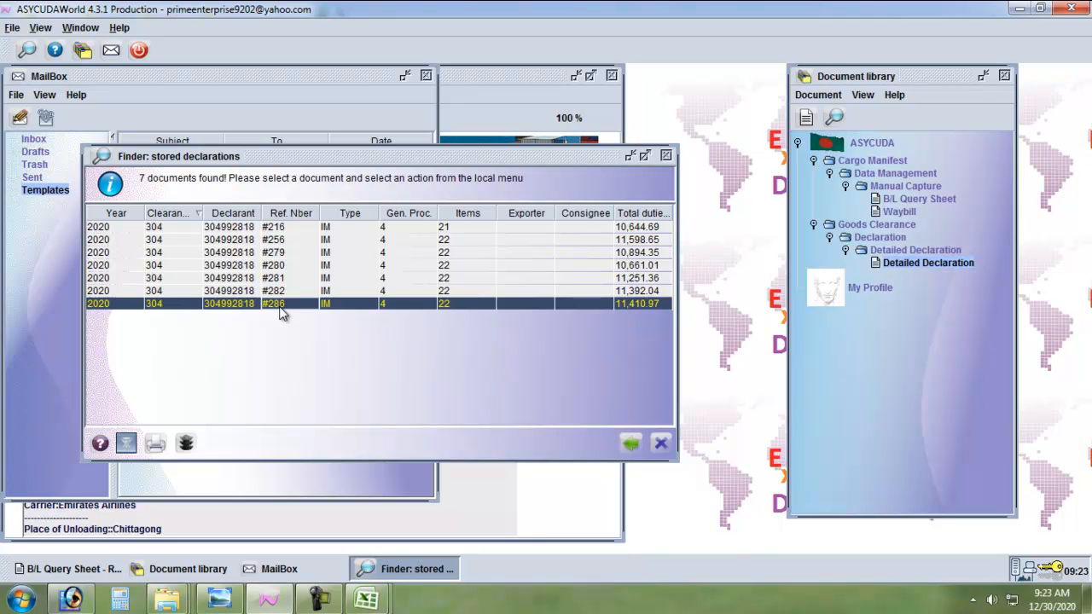
click(287, 292)
click(278, 304)
click(283, 292)
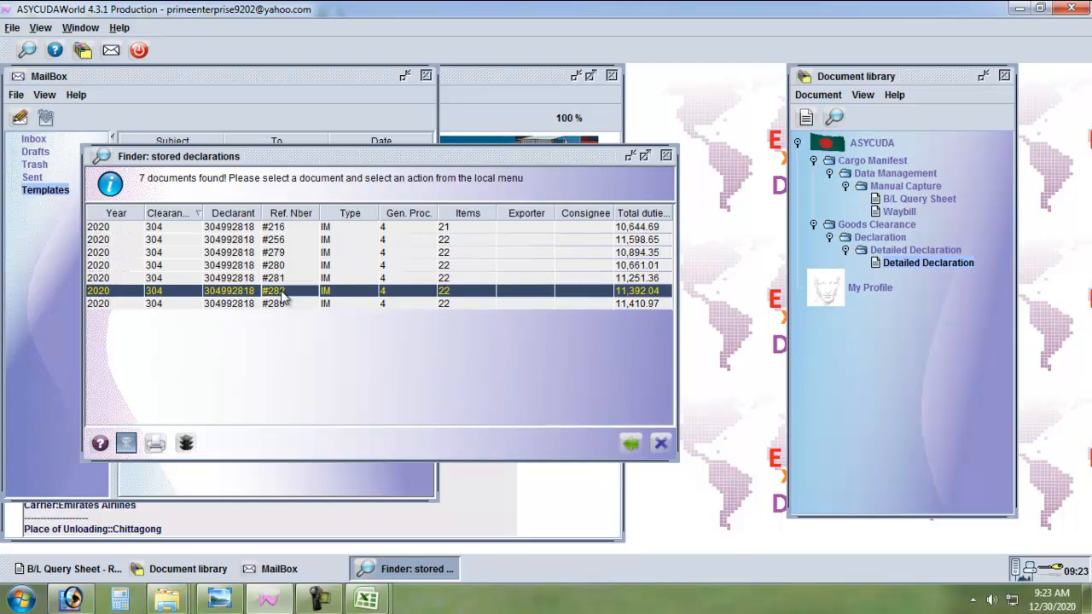
click(281, 304)
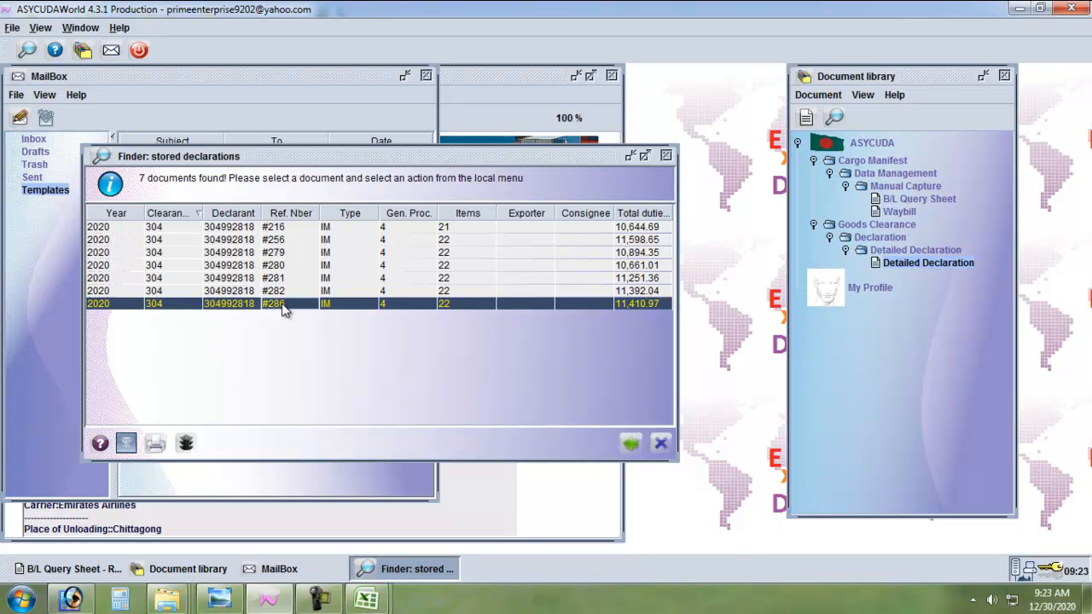
right_click(284, 310)
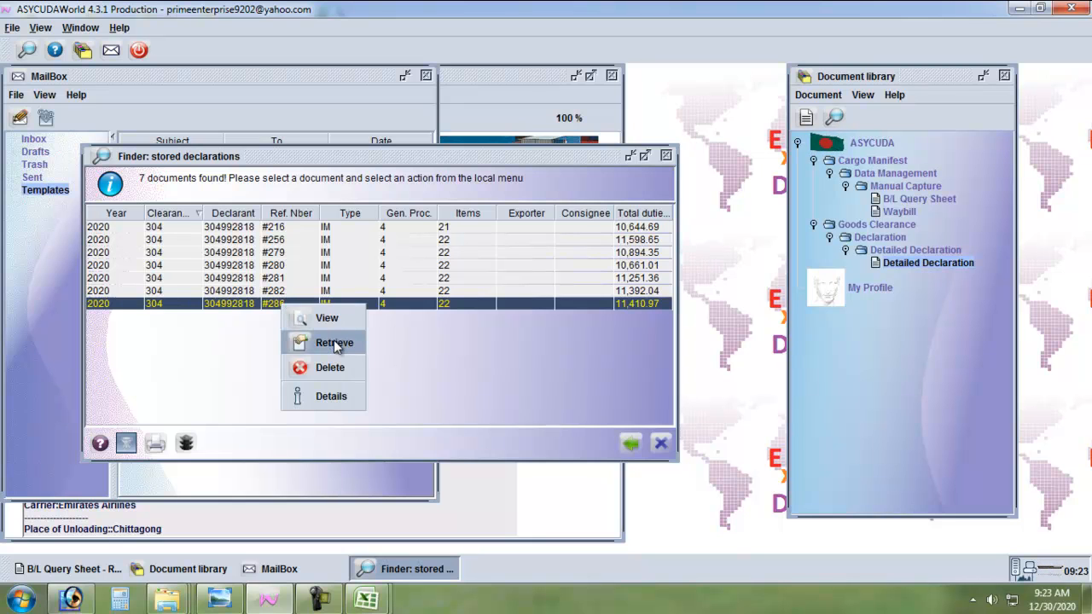
click(334, 341)
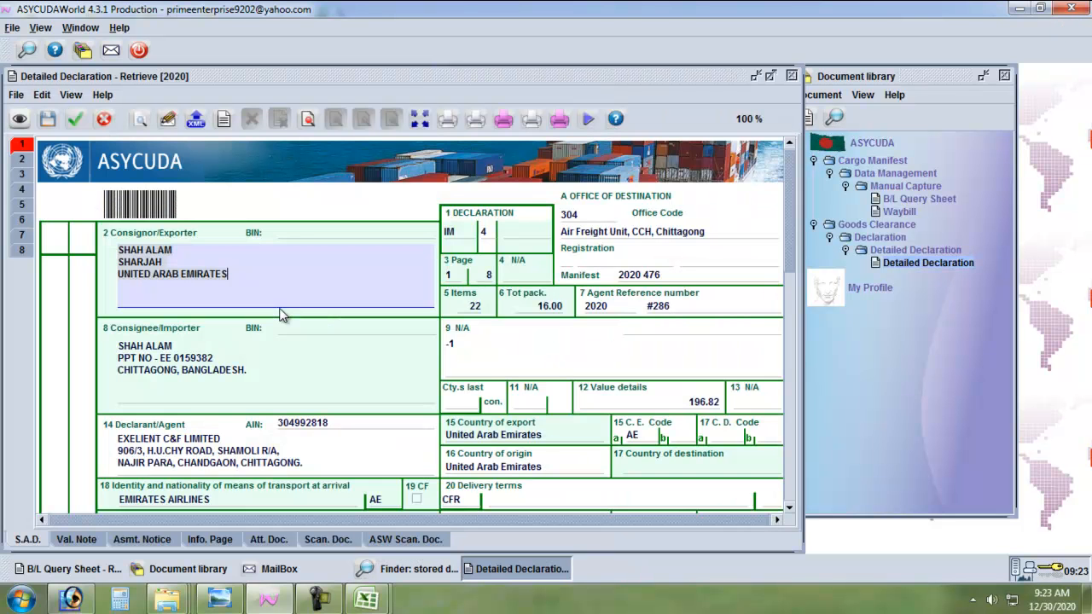
click(238, 270)
click(196, 247)
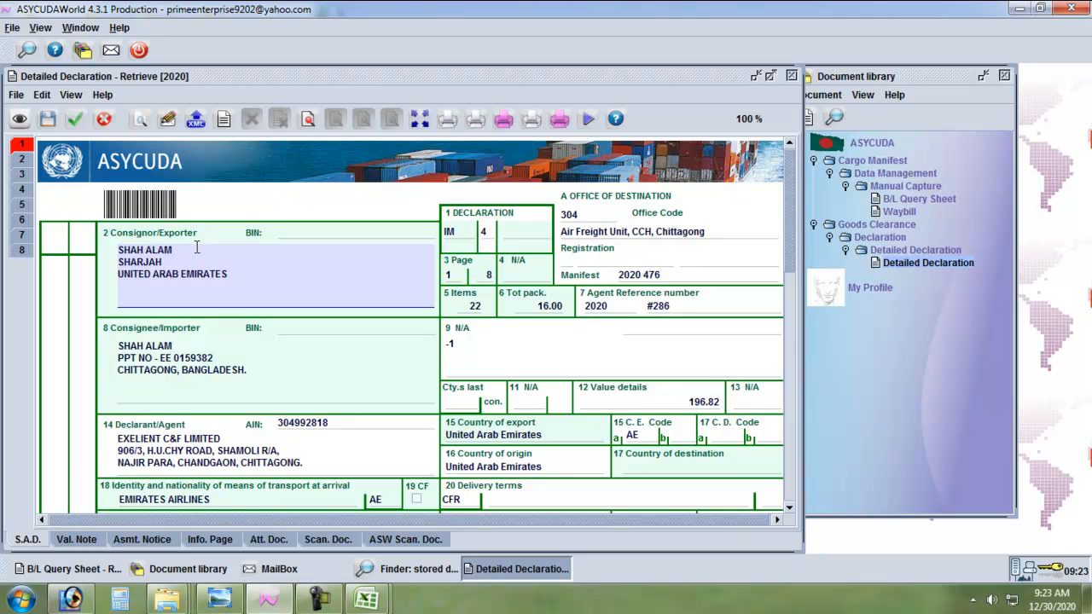